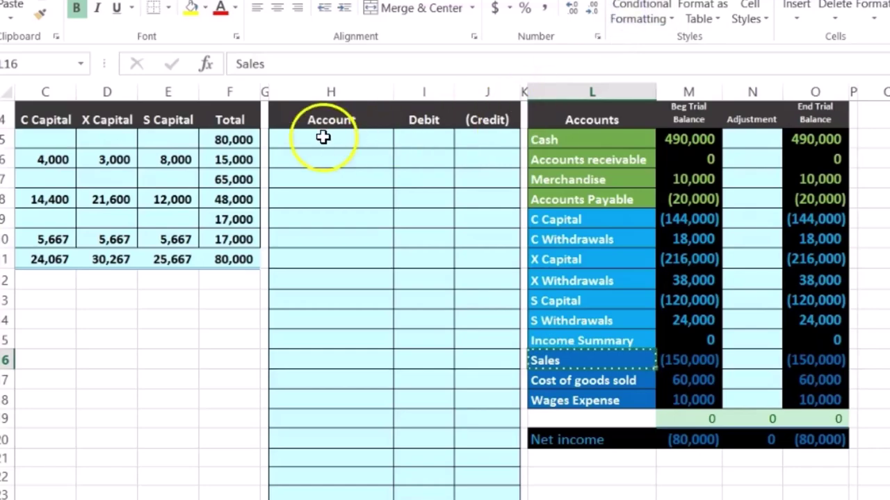
# Paste the copied Sales account name as values into H5 and enter a debit of 150,000 in I5
pyautogui.rightClick(323, 138)
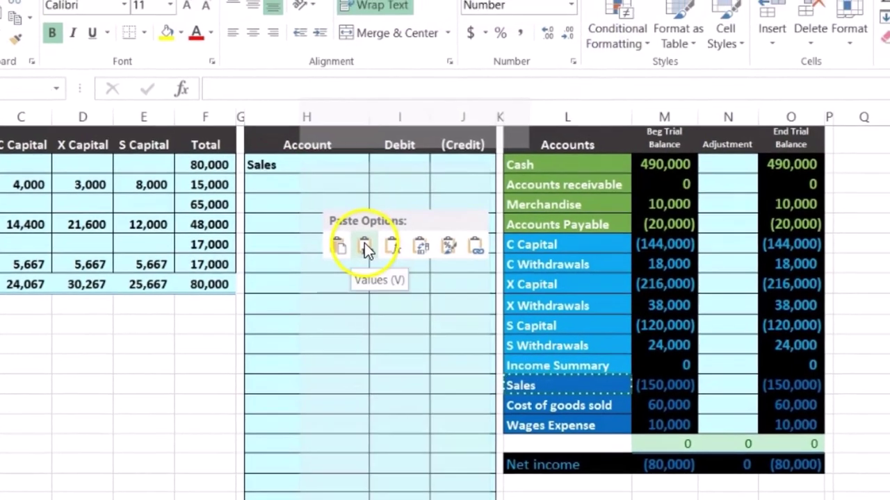
pyautogui.click(367, 221)
pyautogui.click(368, 194)
pyautogui.write('150,000')
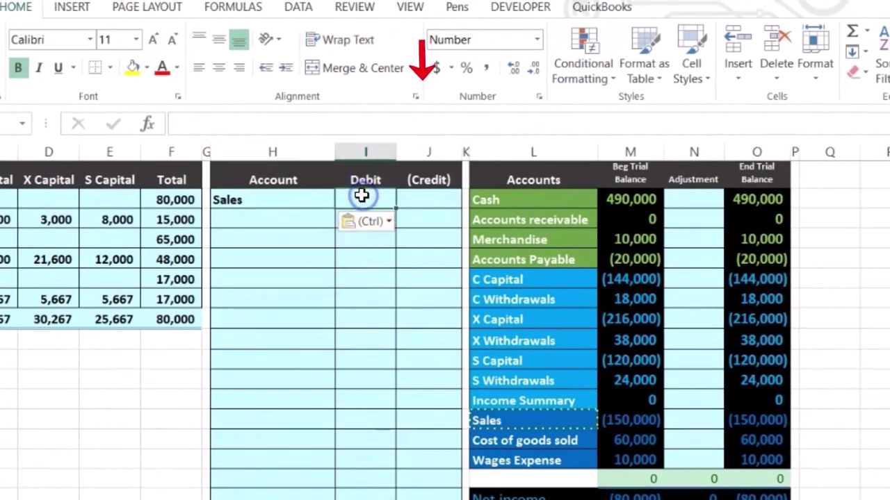
pyautogui.press('Return')
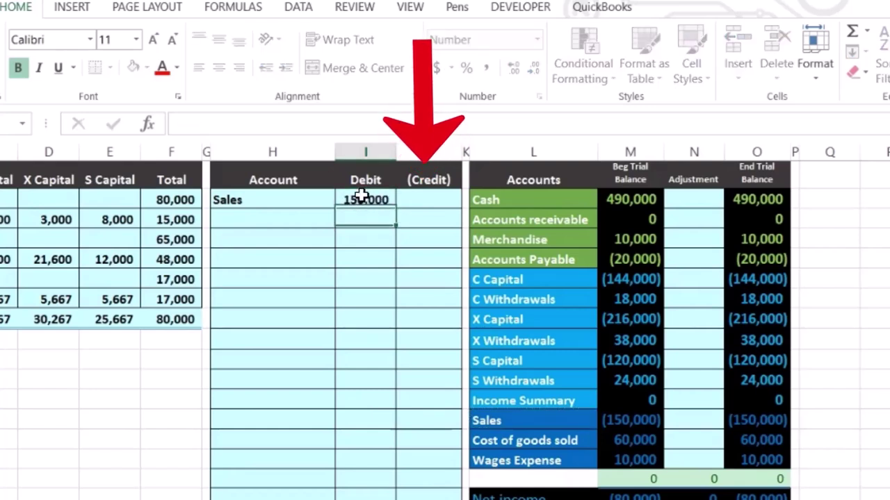
# Enter the formula -I5 in the credit cell J6 to offset the Sales debit
pyautogui.press('Right')
pyautogui.write('-')
pyautogui.click(361, 199)
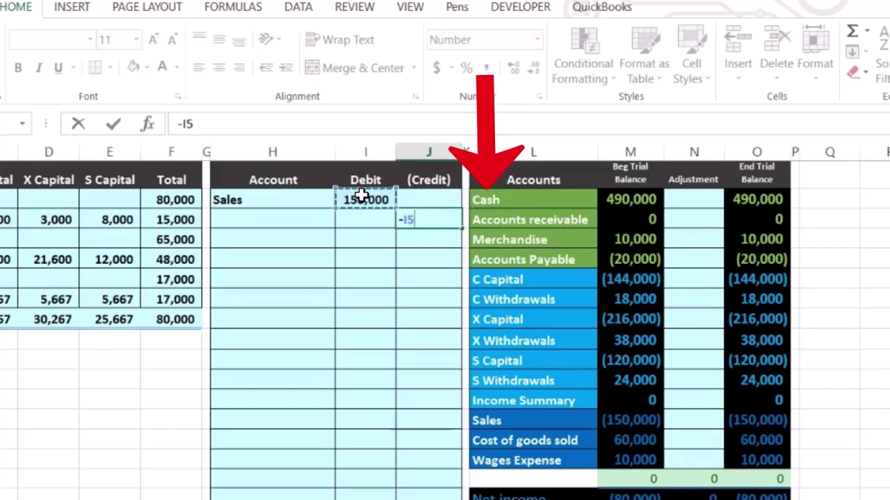
pyautogui.press('Return')
pyautogui.click(425, 239)
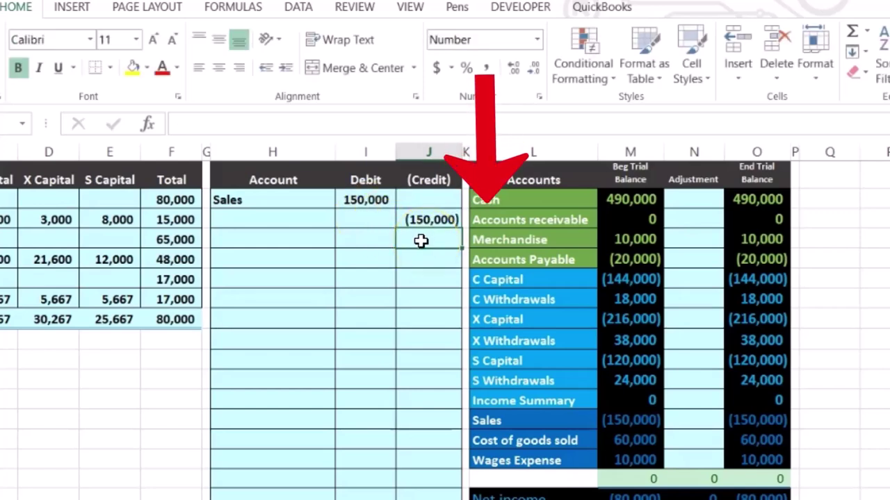
# Copy the Income Summary account name from the trial balance and paste it as values into H6
pyautogui.click(560, 403)
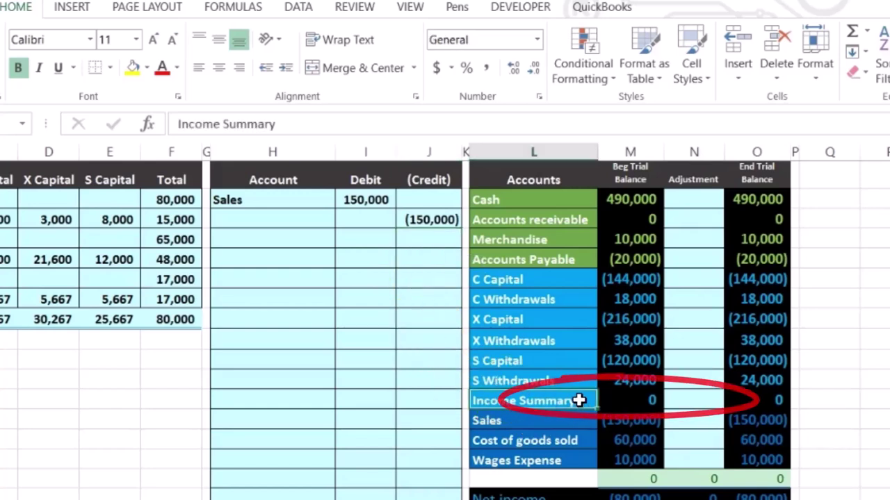
pyautogui.rightClick(578, 399)
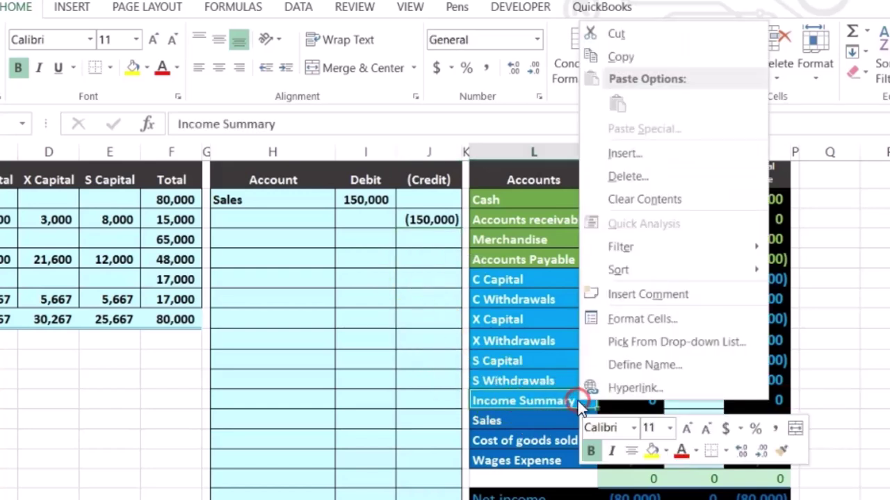
pyautogui.click(608, 58)
pyautogui.click(303, 219)
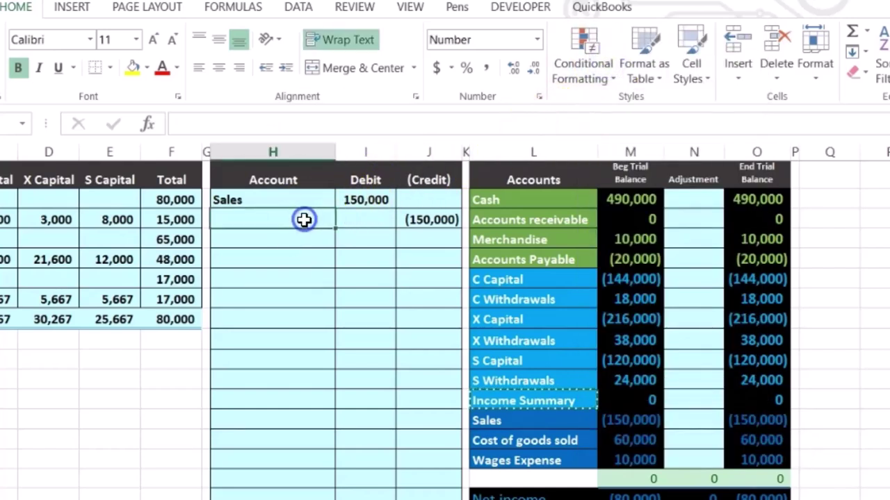
pyautogui.rightClick(308, 220)
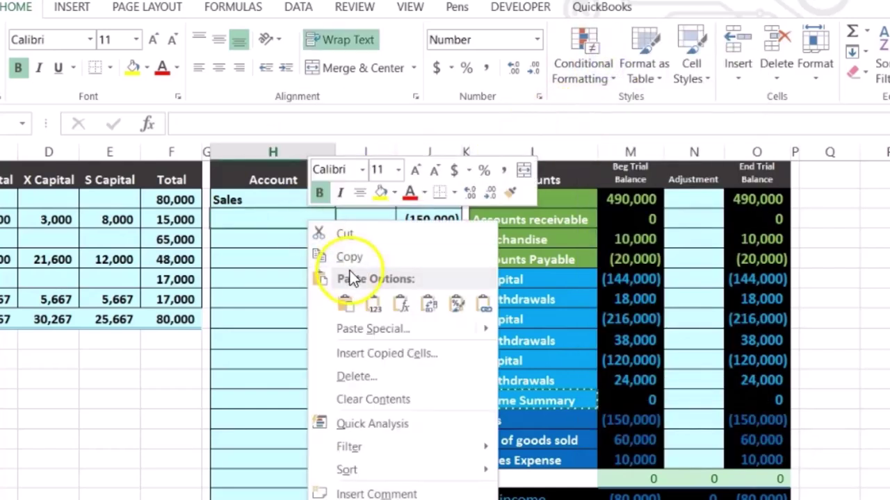
pyautogui.click(368, 300)
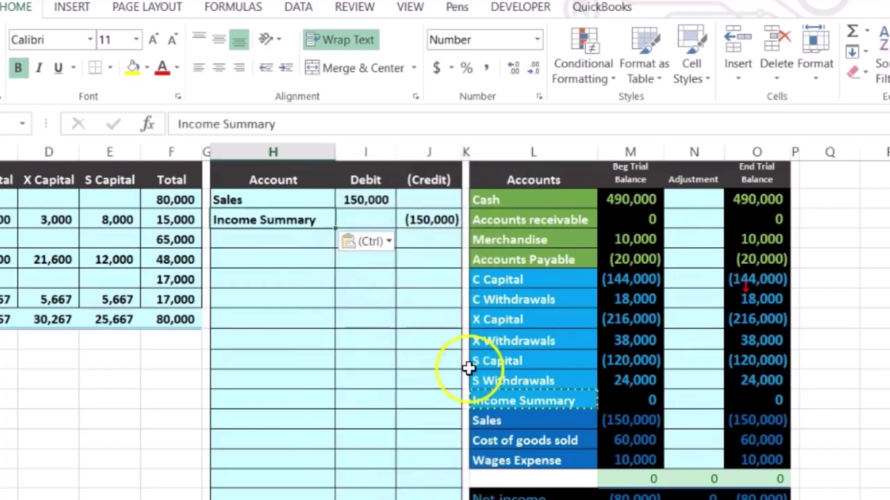
# Link the Sales adjustment cell in the trial balance to the journal debit with =I5
pyautogui.click(685, 421)
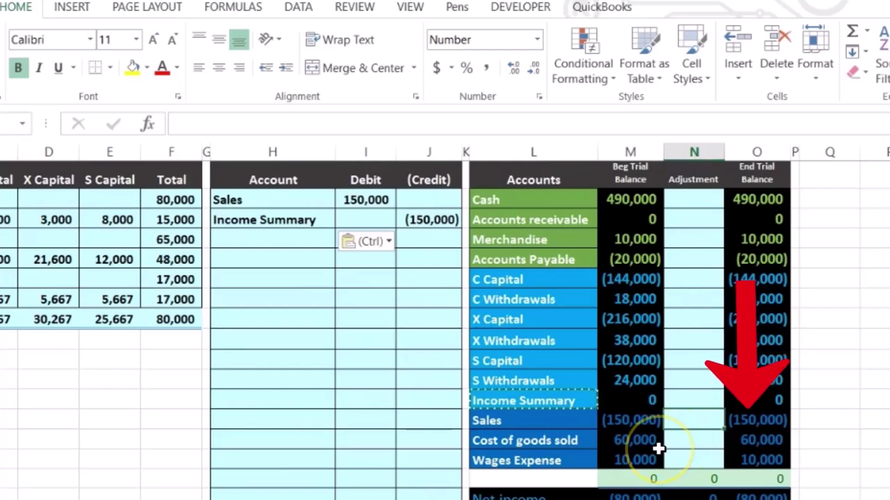
pyautogui.write('=')
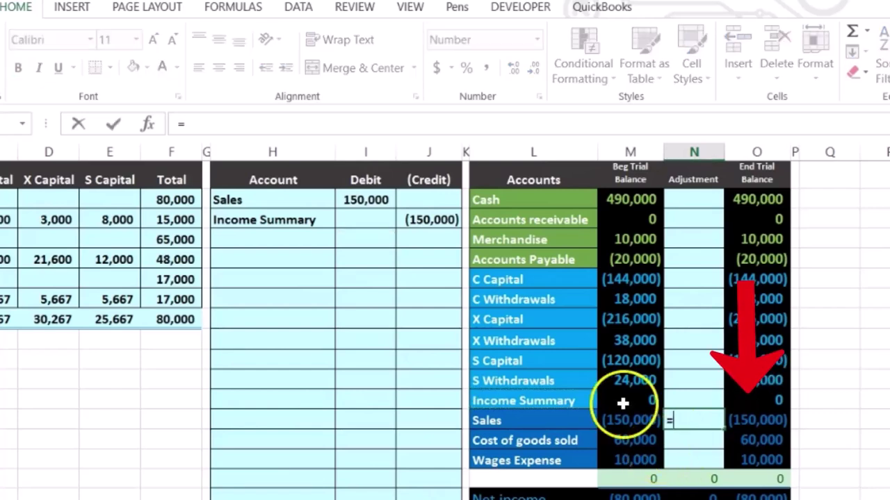
pyautogui.click(381, 203)
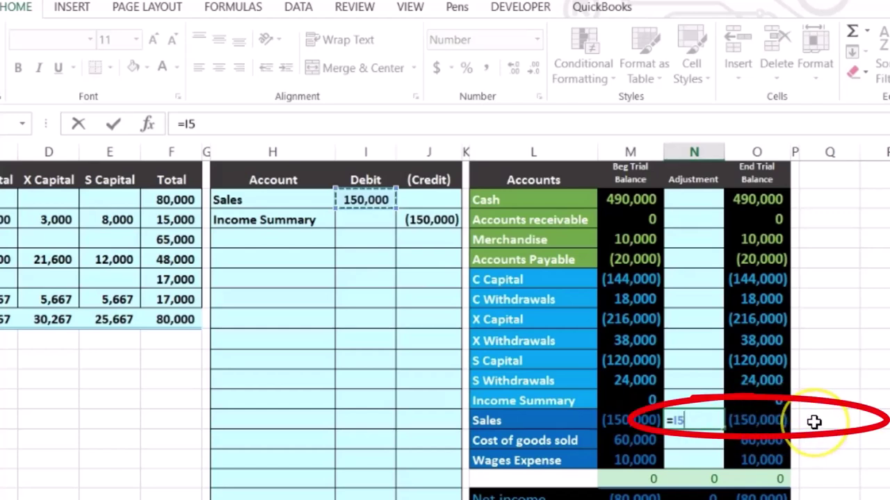
pyautogui.press('Return')
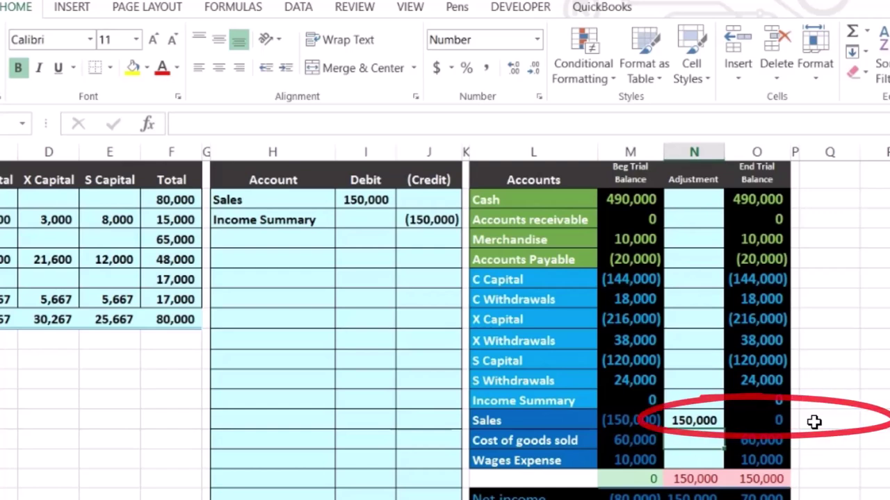
# Link the Income Summary adjustment cell to the journal credit with =J6 and check the ending trial balance total
pyautogui.click(691, 396)
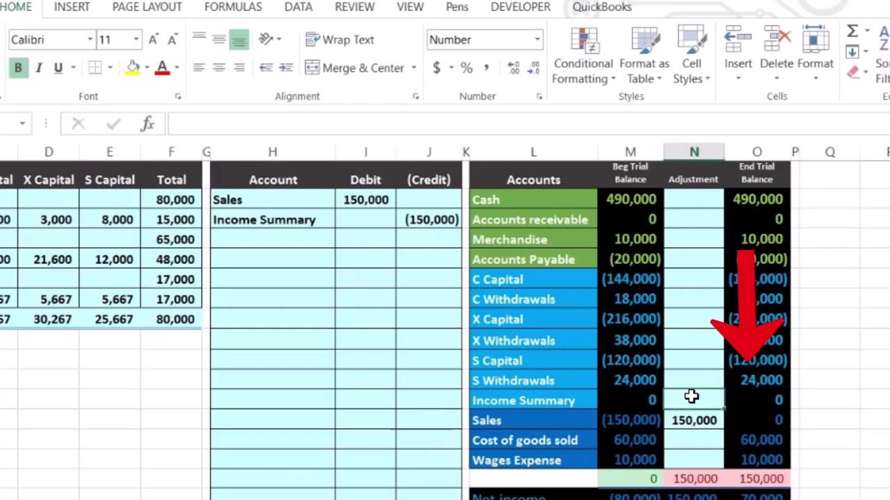
pyautogui.write('=')
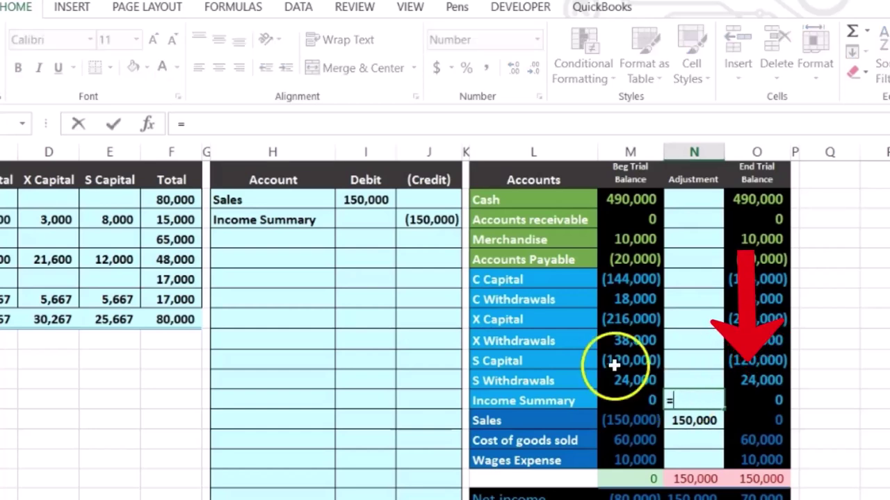
pyautogui.click(424, 220)
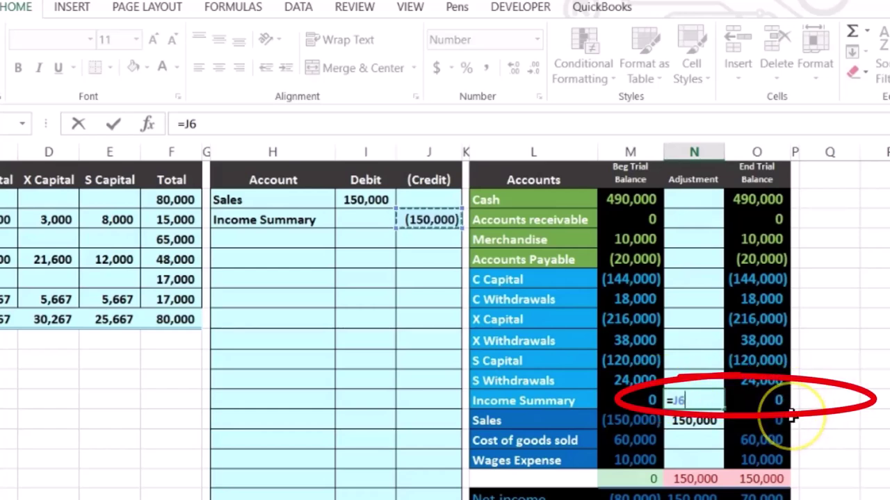
pyautogui.press('Return')
pyautogui.click(780, 480)
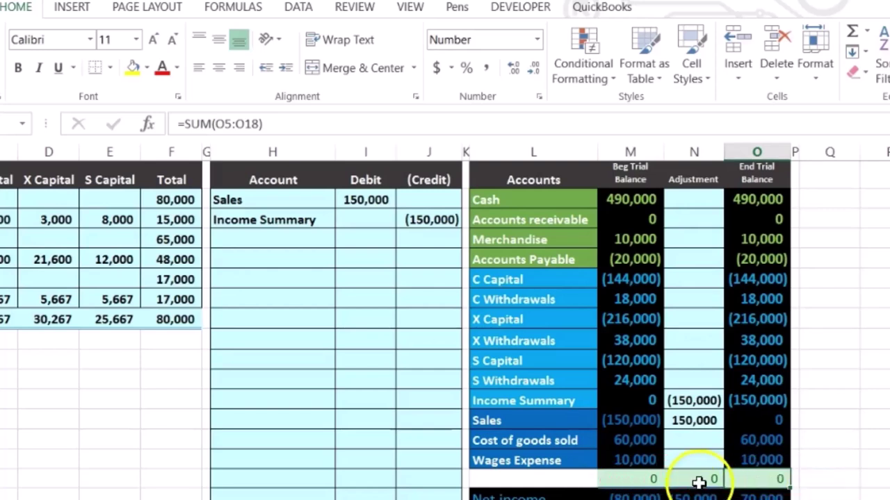
# Copy the Cost of goods sold and Wages Expense account names and paste them as values into H9:H10
pyautogui.moveTo(537, 440); pyautogui.dragTo(642, 455)
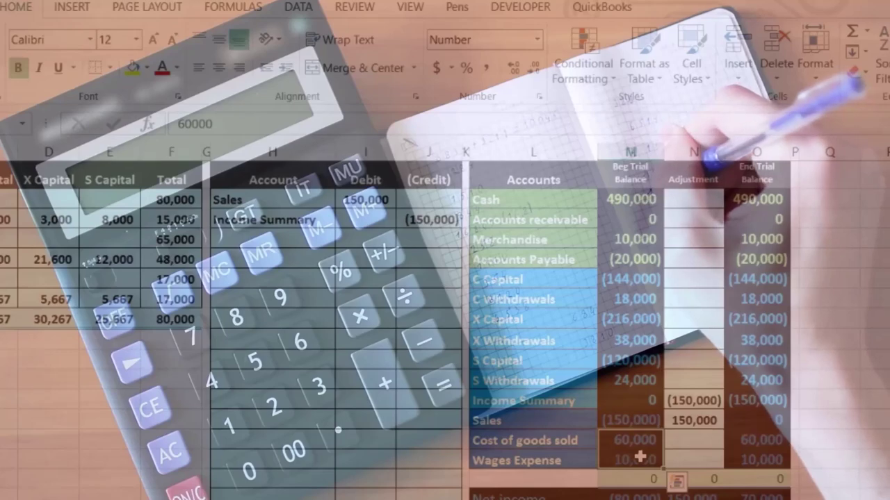
pyautogui.click(581, 447)
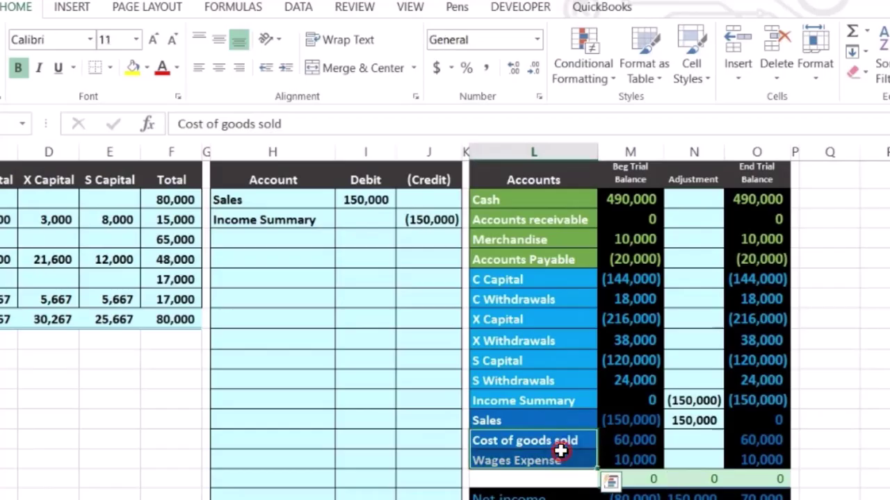
pyautogui.rightClick(560, 450)
pyautogui.click(607, 109)
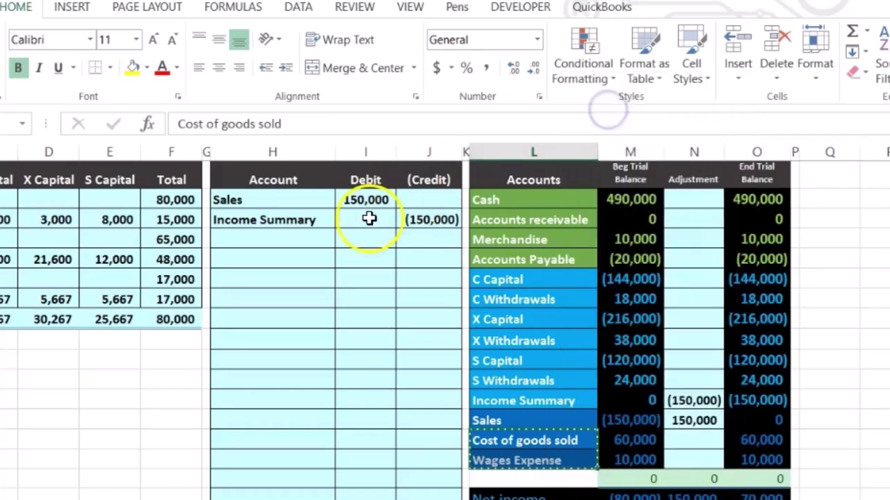
pyautogui.click(298, 243)
pyautogui.click(301, 259)
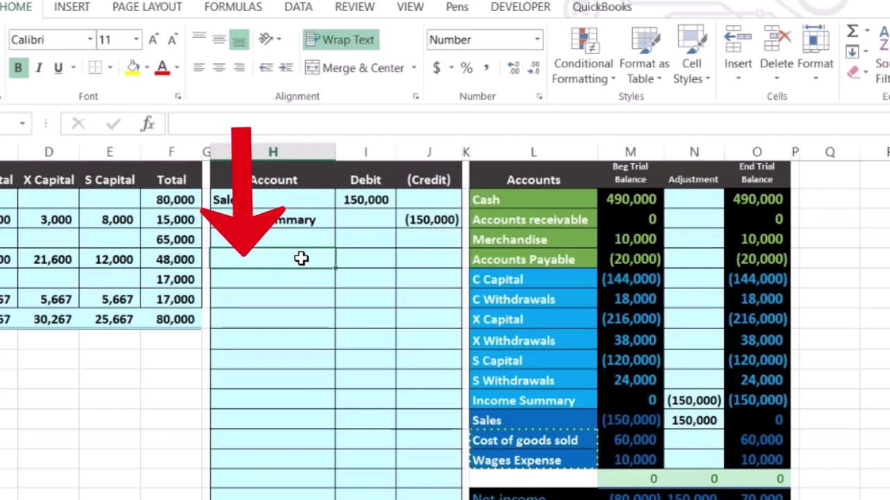
pyautogui.click(297, 273)
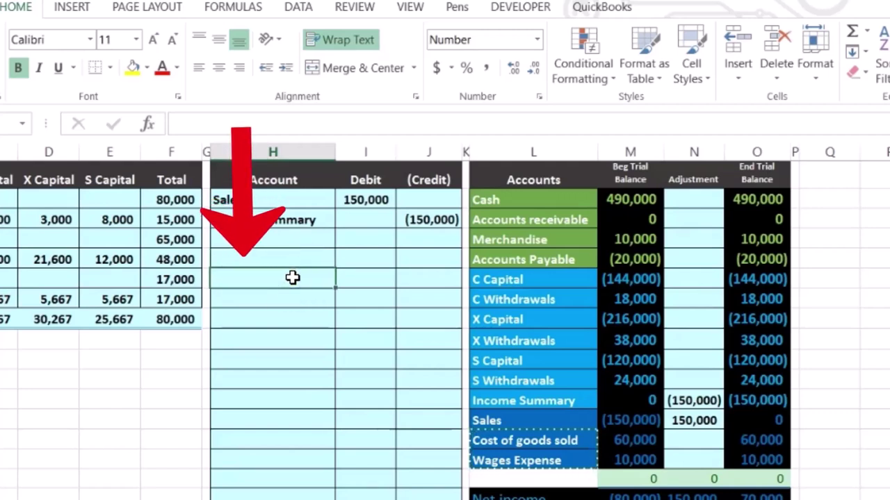
pyautogui.rightClick(293, 276)
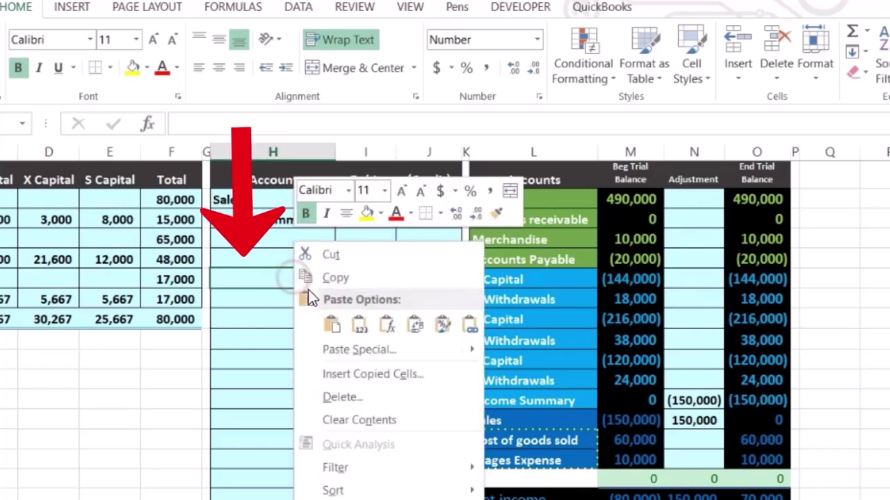
pyautogui.click(358, 324)
# Enter credits of -60000 for Cost of goods sold and -10000 for Wages Expense in J9:J10
pyautogui.click(408, 280)
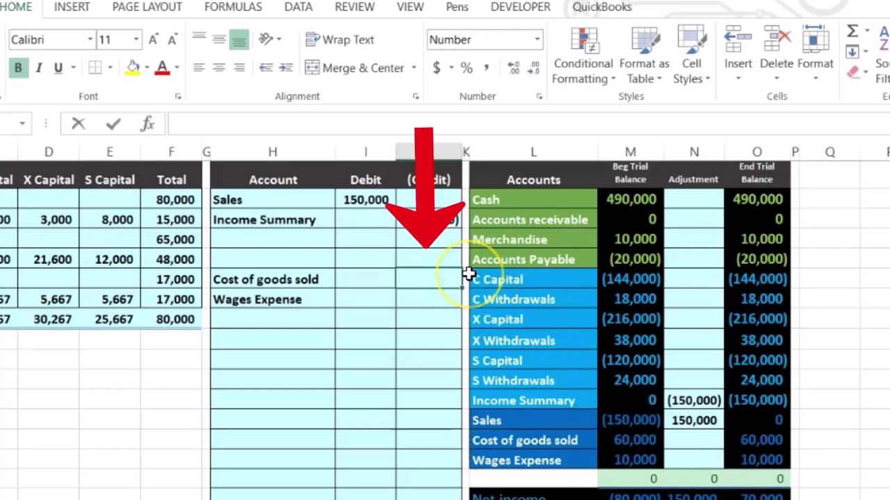
pyautogui.write('-60000')
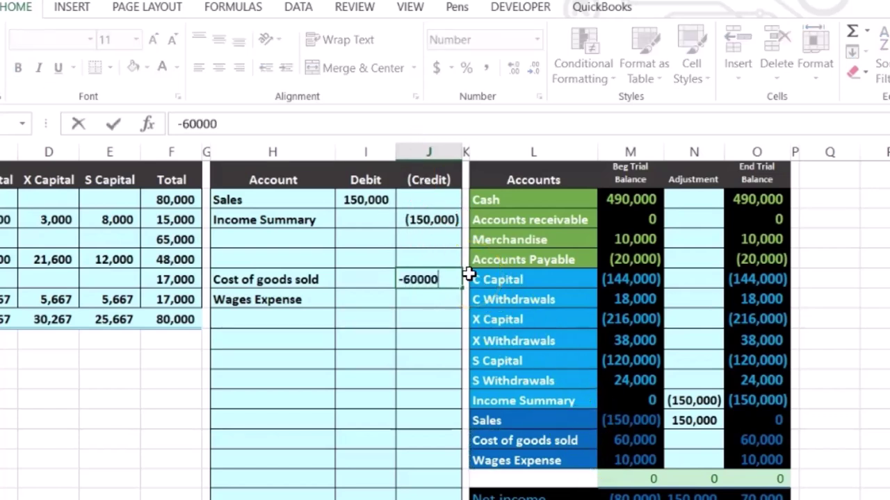
pyautogui.press('Return')
pyautogui.write('-10000')
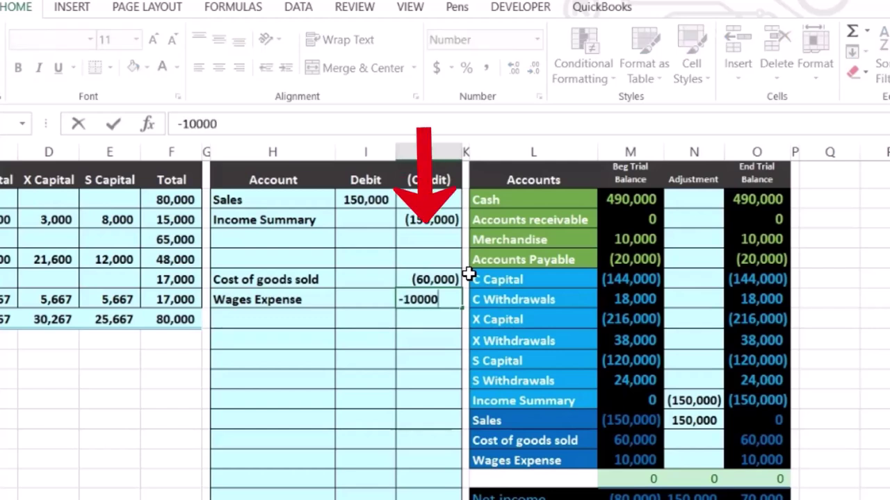
pyautogui.press('Return')
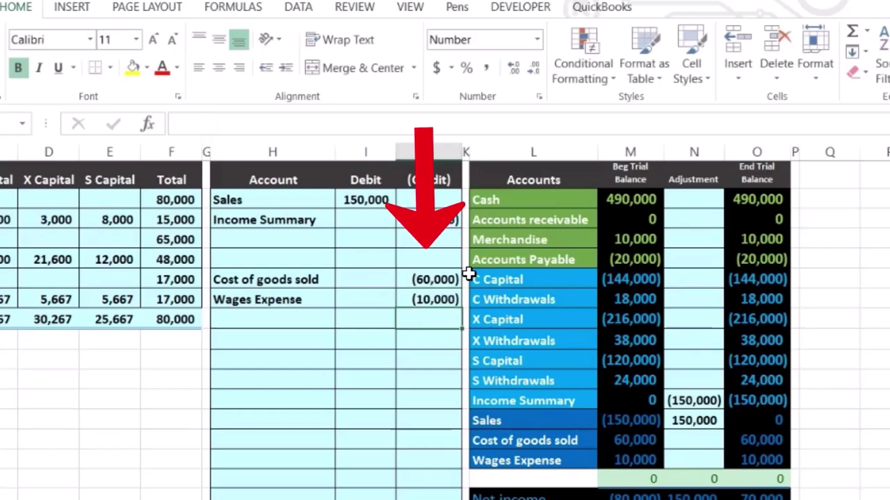
# Check the sum of the two expense credits and enter the offsetting debit formula -SUM(I9:J10) in I8
pyautogui.click(374, 263)
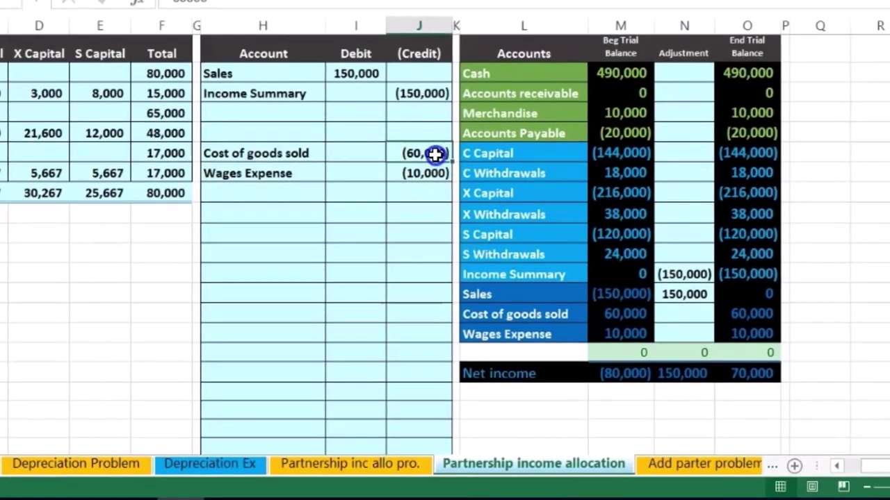
pyautogui.moveTo(424, 174); pyautogui.dragTo(432, 194)
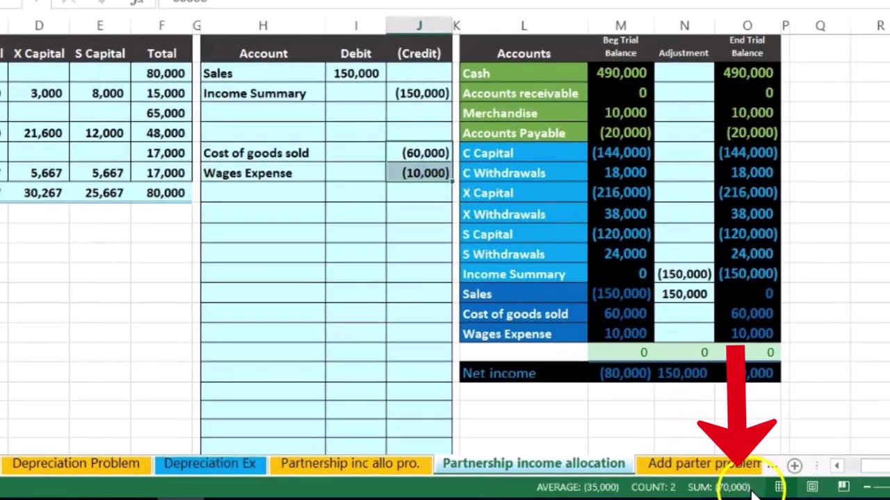
pyautogui.click(375, 136)
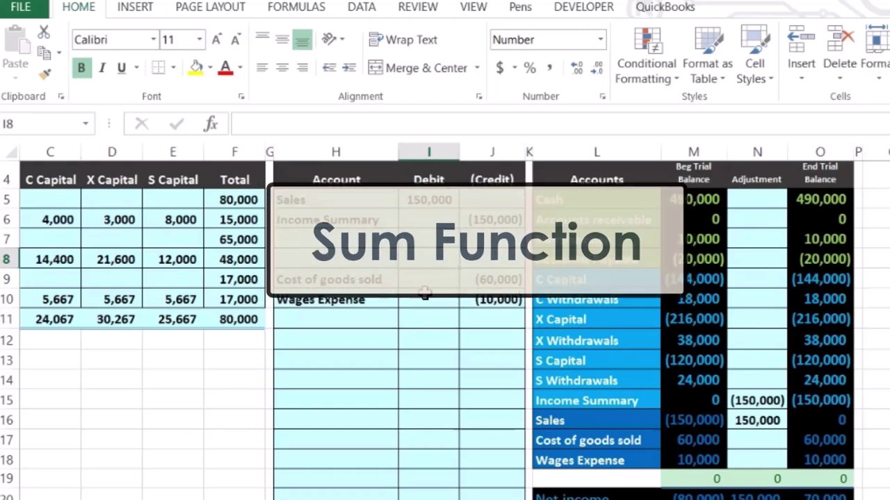
pyautogui.write('-')
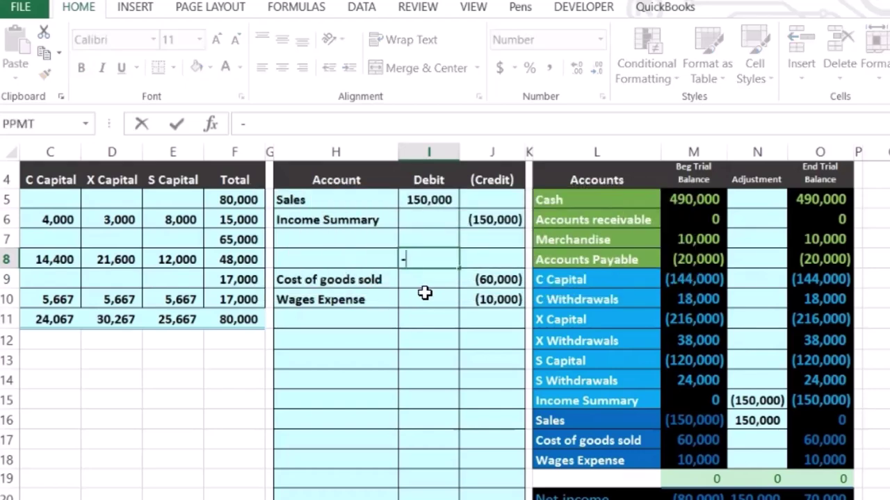
pyautogui.write('sum(')
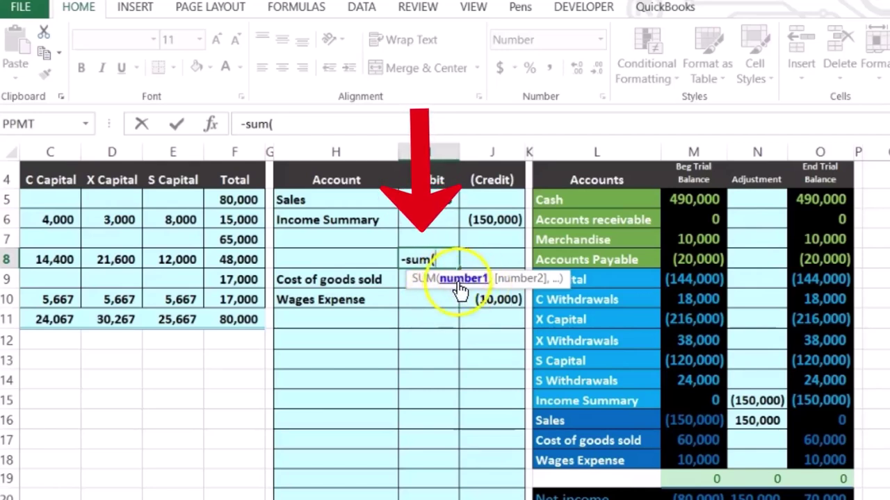
pyautogui.moveTo(433, 280); pyautogui.dragTo(455, 256)
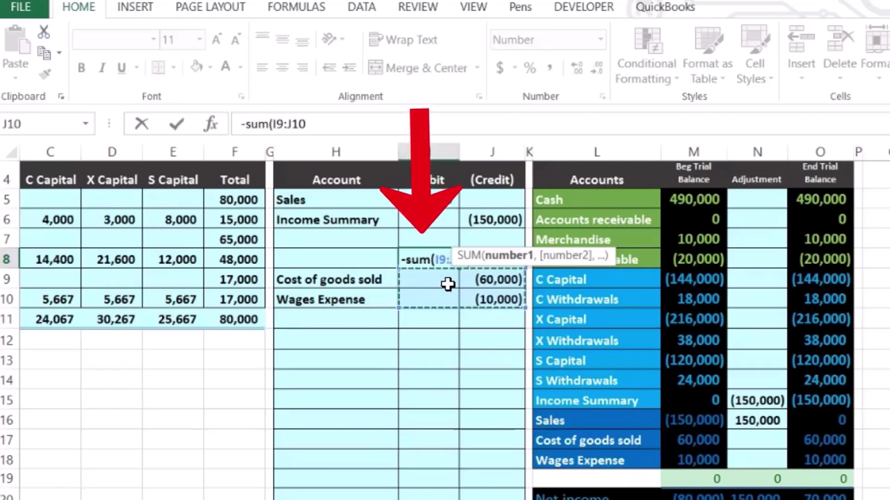
pyautogui.press('Return')
pyautogui.click(435, 252)
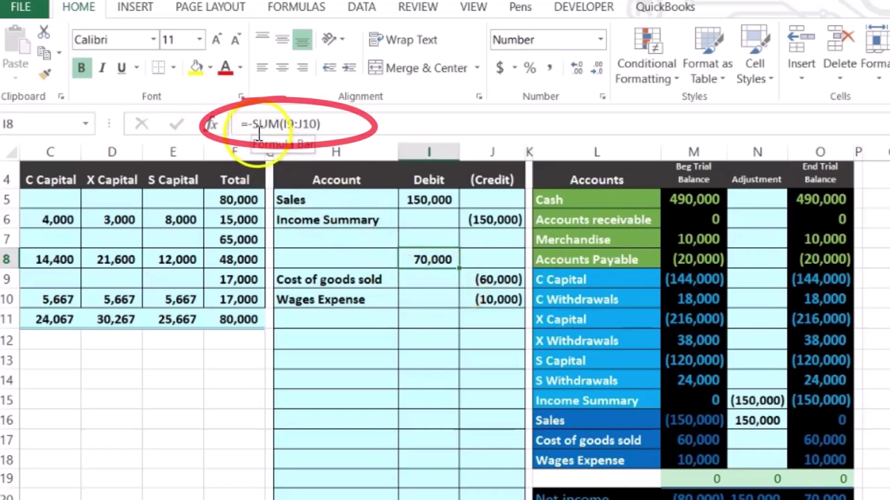
# Copy the Income Summary account name from the trial balance and paste it as a value into H8
pyautogui.click(318, 263)
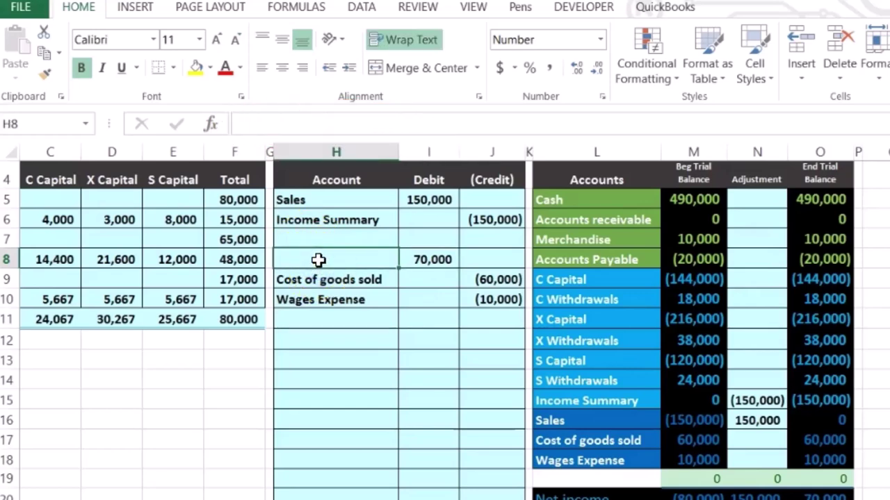
pyautogui.click(564, 398)
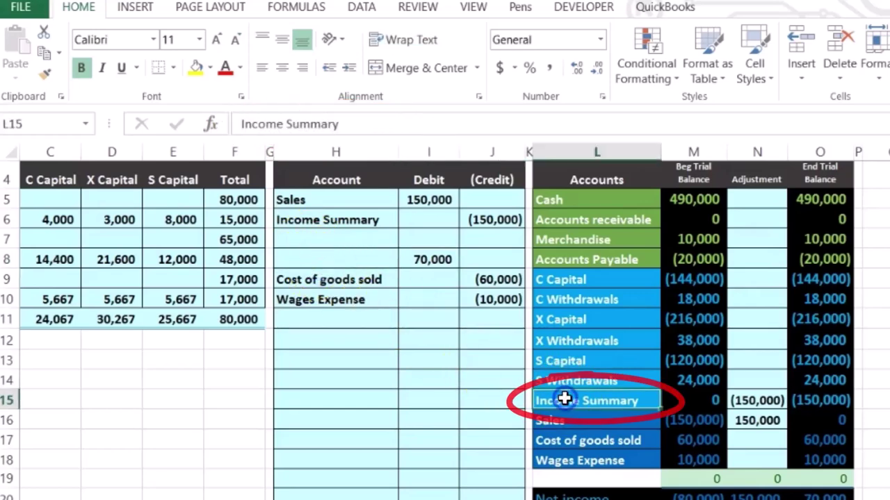
pyautogui.rightClick(566, 403)
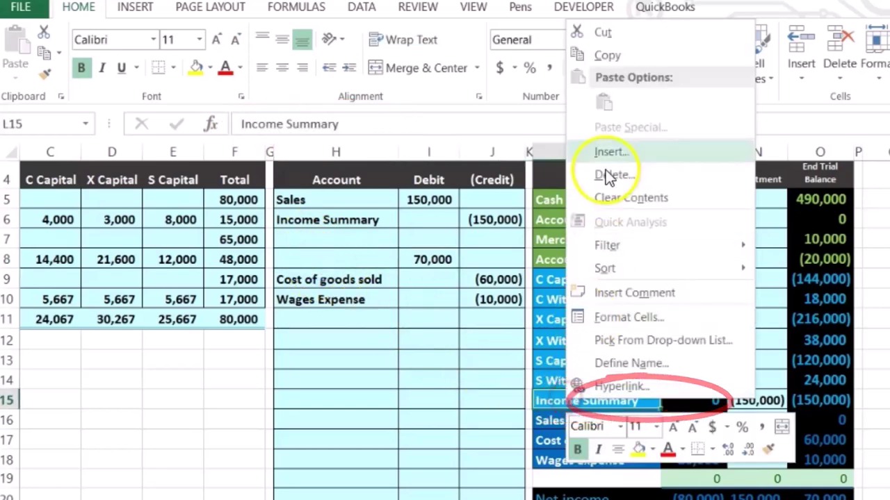
pyautogui.click(608, 54)
pyautogui.click(336, 260)
pyautogui.rightClick(336, 260)
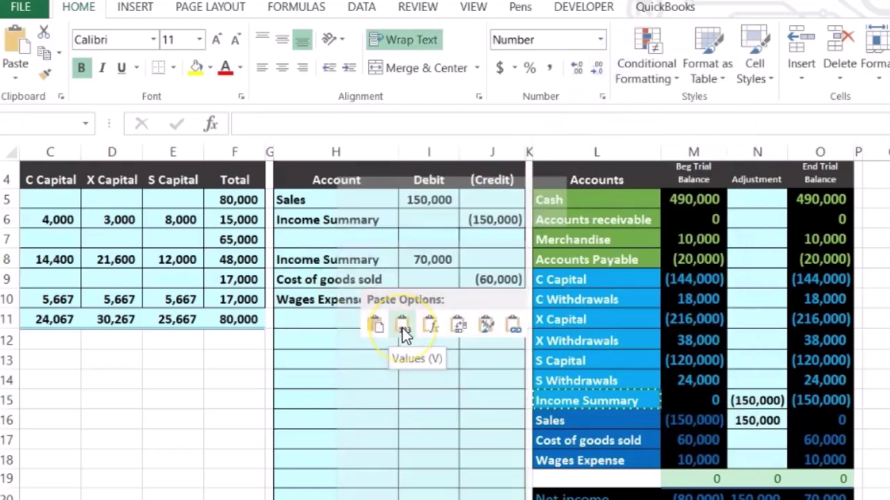
pyautogui.click(402, 327)
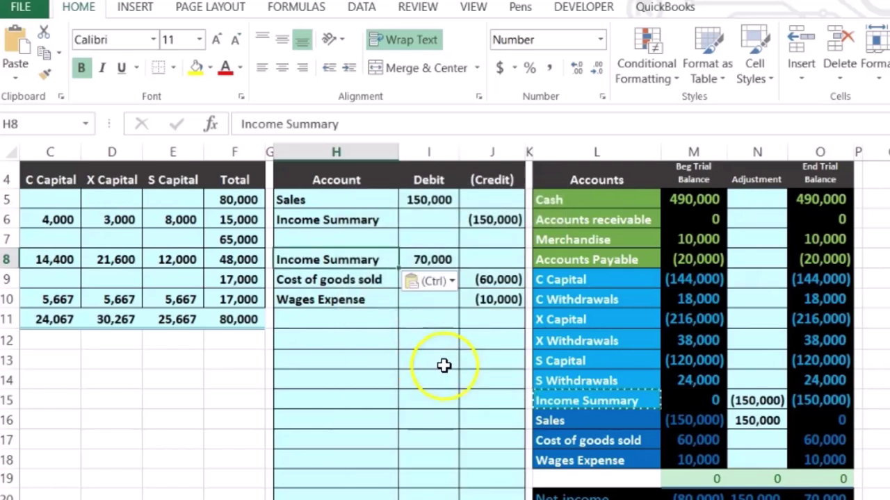
# Extend the Income Summary adjustment formula in N15 to =J6+I8 so it includes the expense closing debit
pyautogui.click(742, 402)
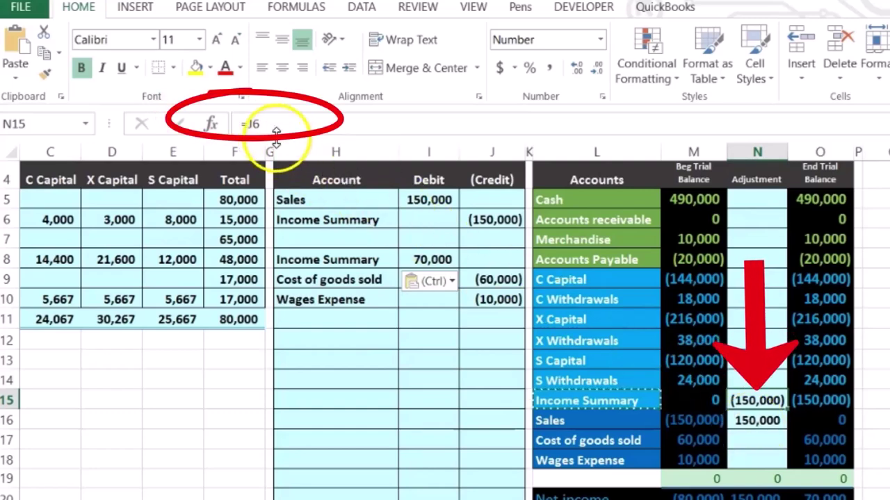
pyautogui.doubleClick(746, 400)
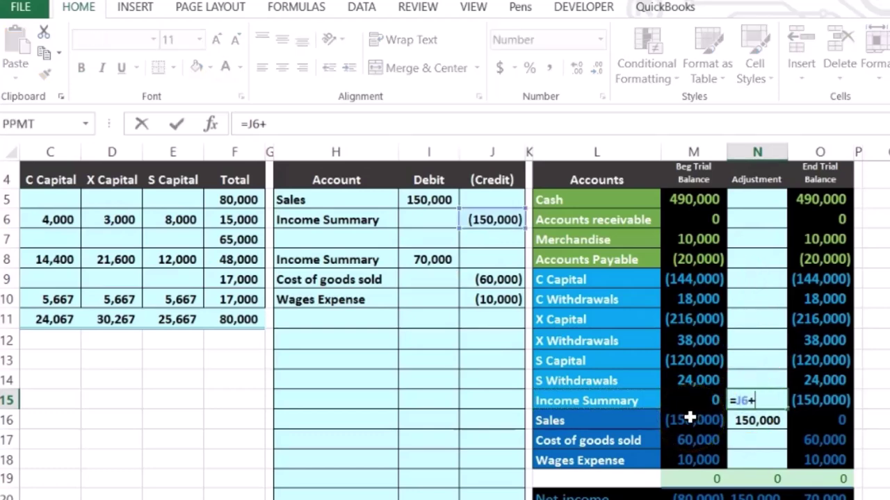
pyautogui.write('+')
pyautogui.click(441, 260)
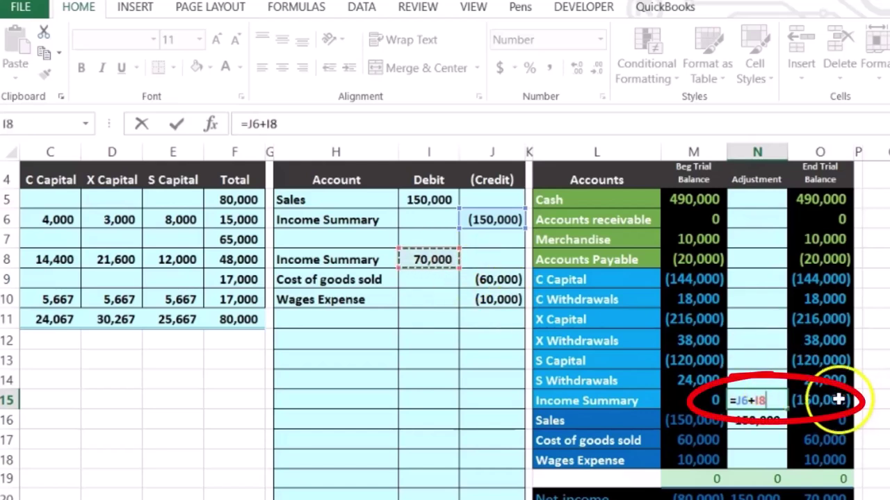
pyautogui.press('Return')
# Link the Cost of goods sold and Wages Expense adjustments in N17:N18 to their journal credits with =J9 and =J10
pyautogui.click(765, 447)
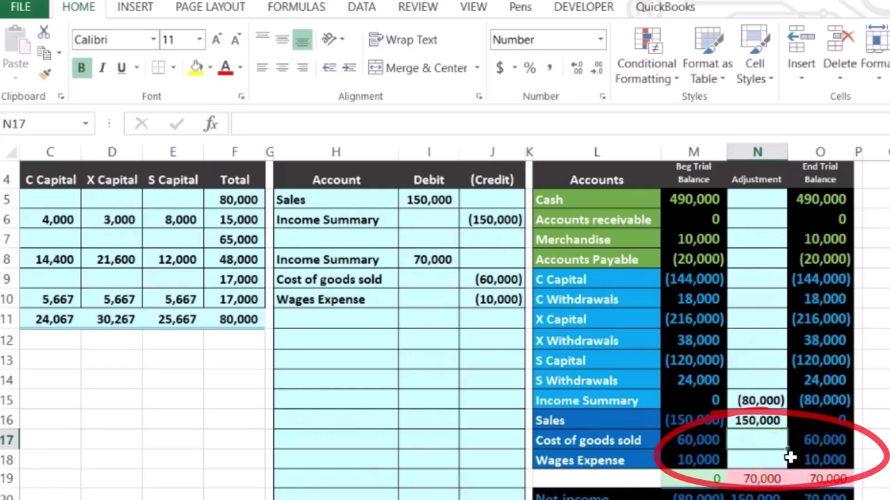
pyautogui.write('=')
pyautogui.click(493, 279)
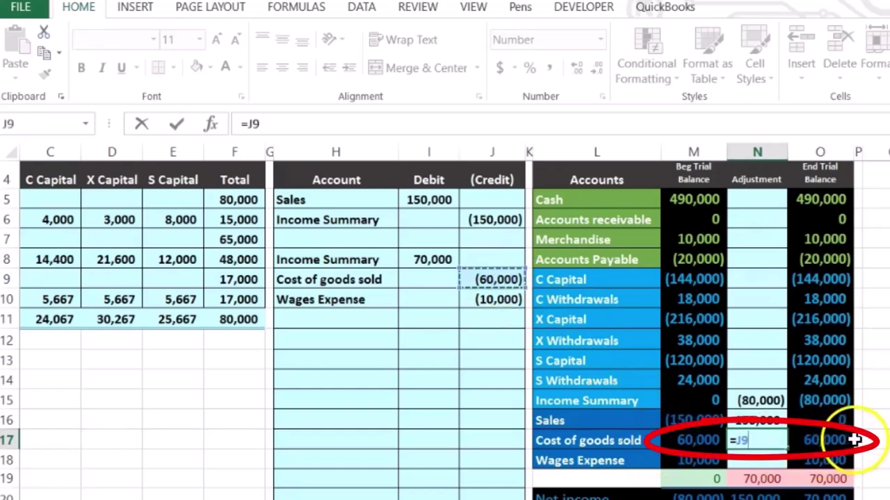
pyautogui.press('Return')
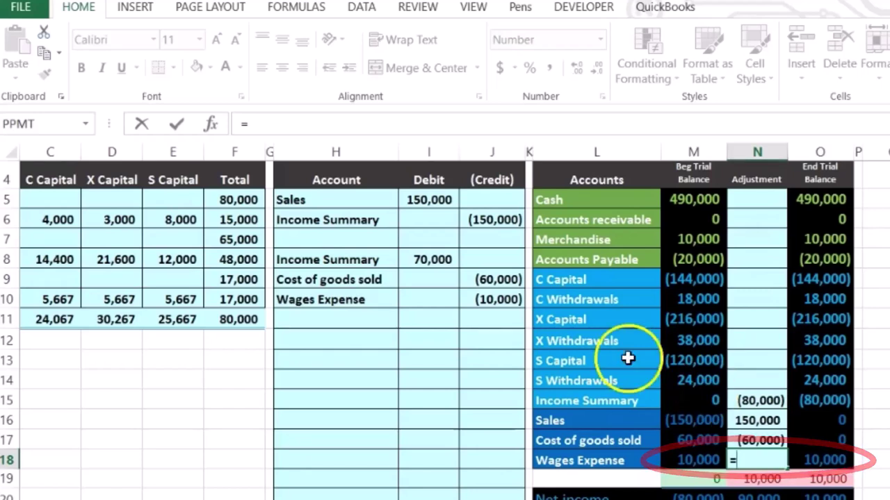
pyautogui.click(492, 299)
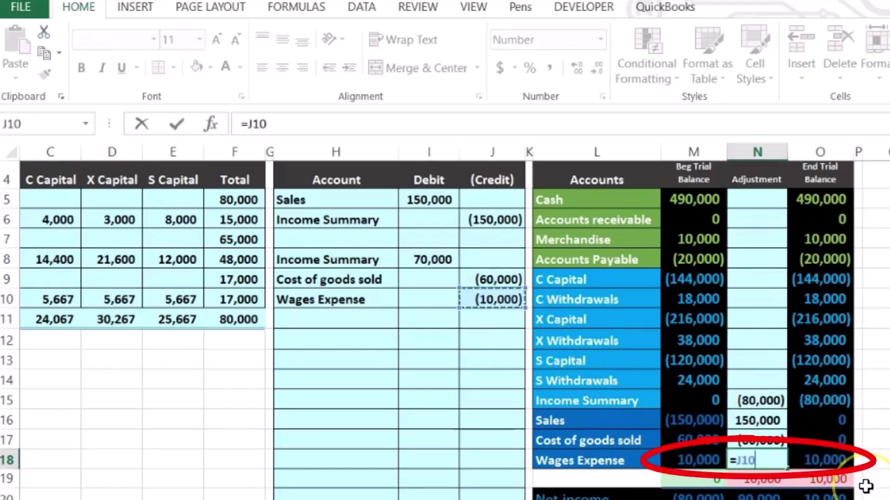
pyautogui.press('Return')
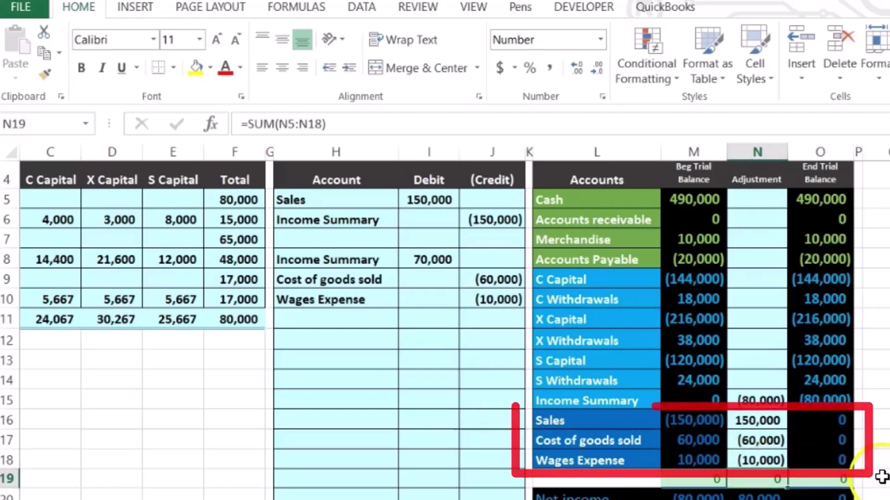
# Examine the ending balances of the closed accounts and Income Summary, then the capital accounts and the partners' income allocation totals in C11:E11
pyautogui.moveTo(842, 425); pyautogui.dragTo(841, 452)
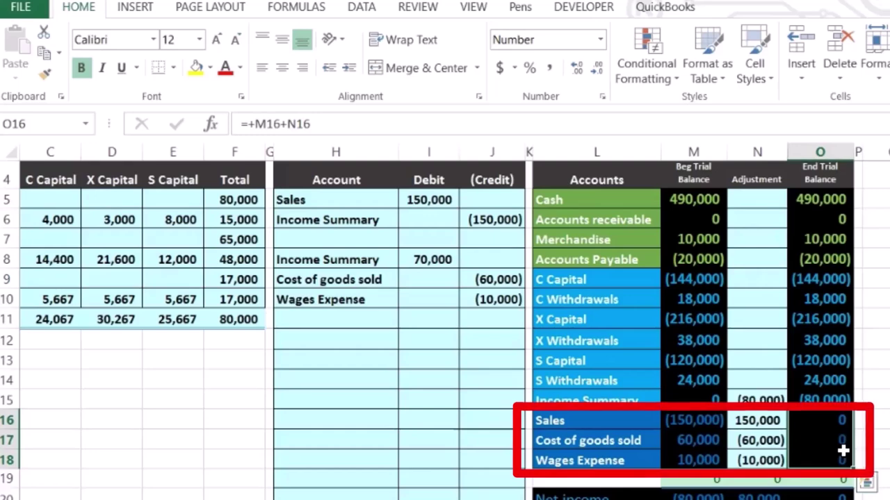
pyautogui.moveTo(618, 401); pyautogui.dragTo(804, 394)
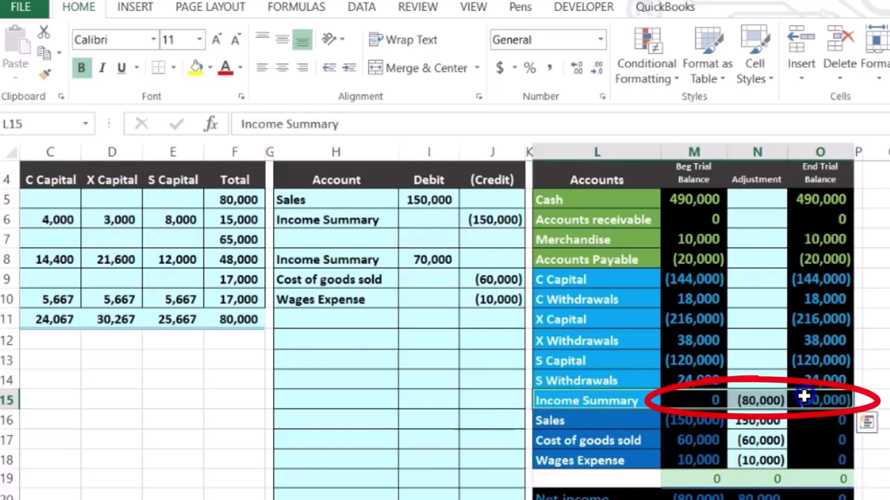
pyautogui.click(820, 397)
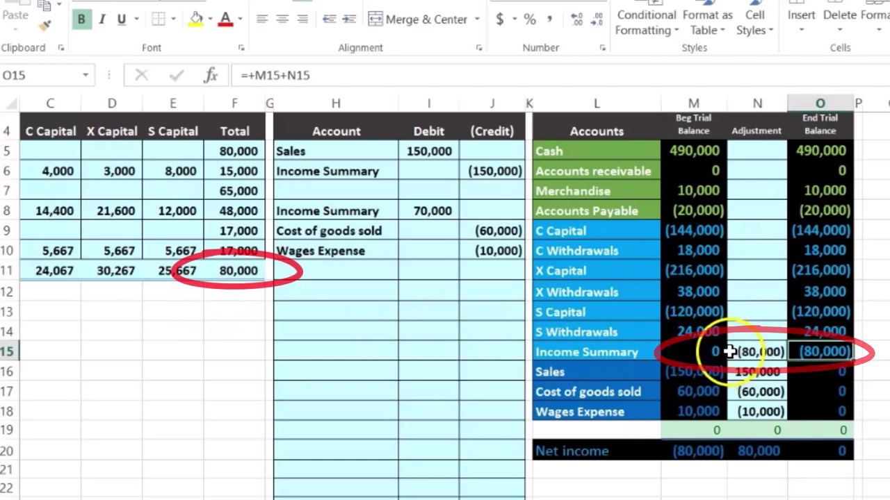
pyautogui.click(614, 230)
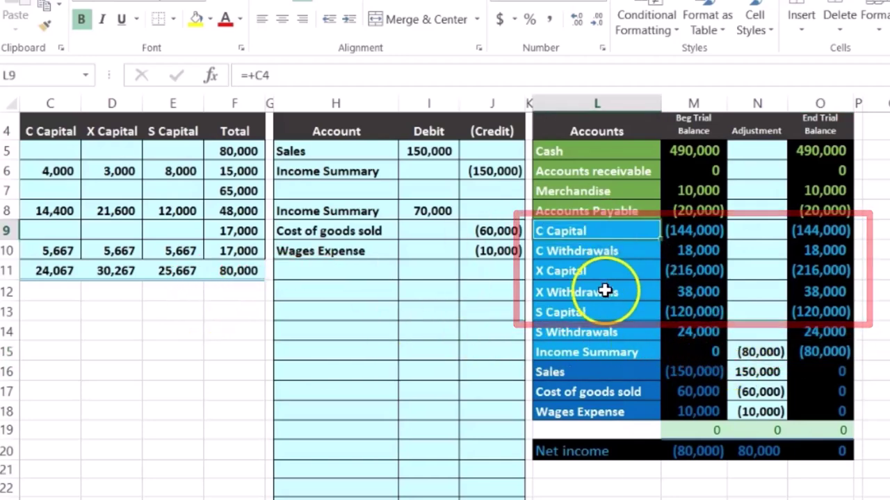
pyautogui.click(590, 273)
pyautogui.click(589, 312)
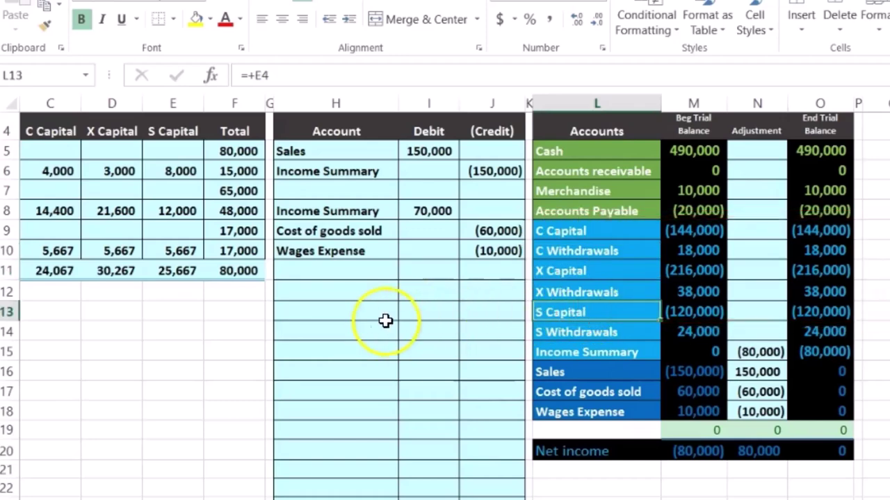
pyautogui.moveTo(42, 271); pyautogui.dragTo(153, 274)
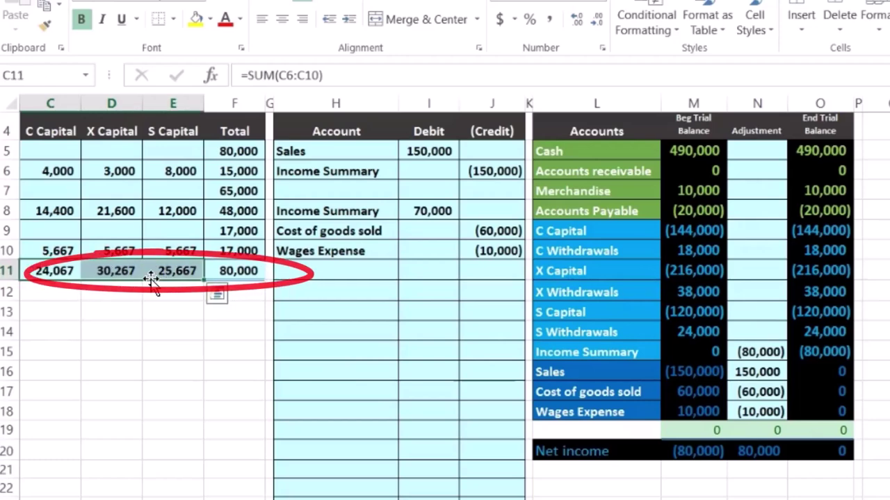
# Copy the Income Summary account name from the trial balance and paste it as a value into H12
pyautogui.click(582, 355)
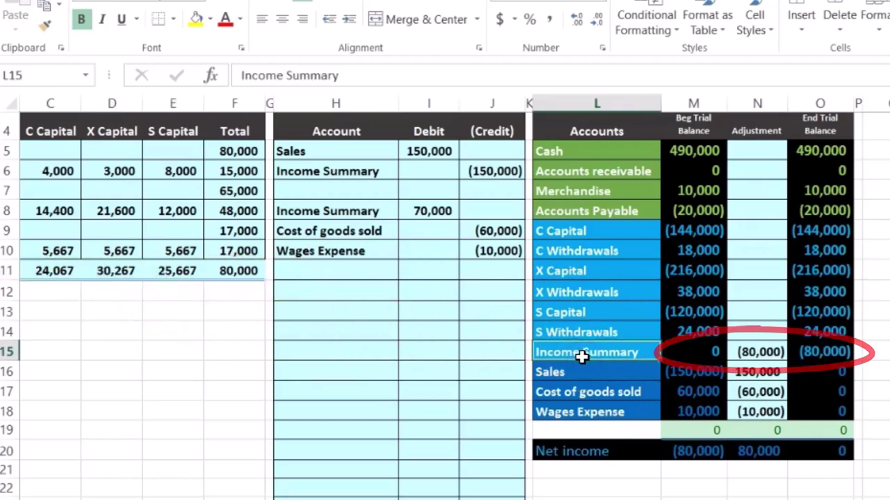
pyautogui.click(611, 354)
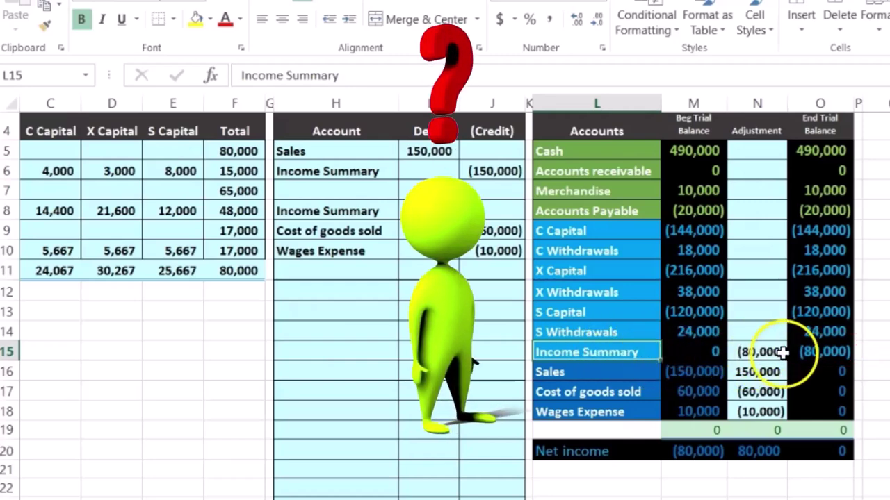
pyautogui.rightClick(636, 354)
pyautogui.click(658, 14)
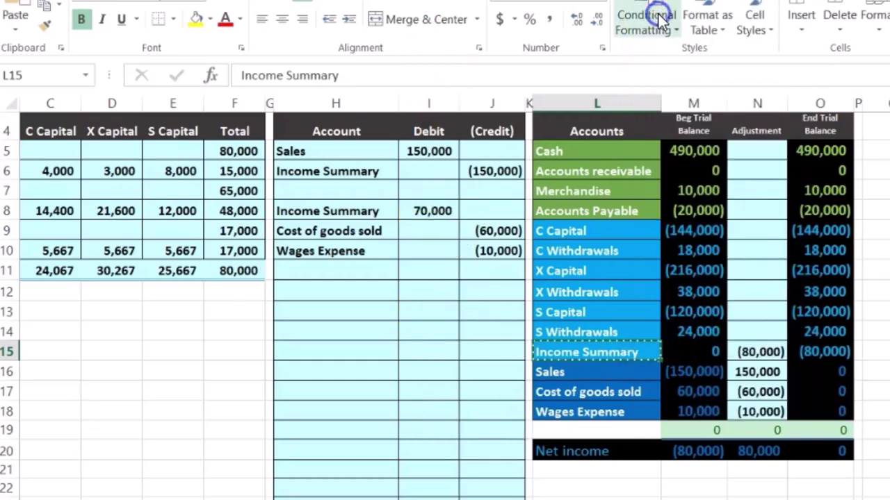
pyautogui.click(338, 291)
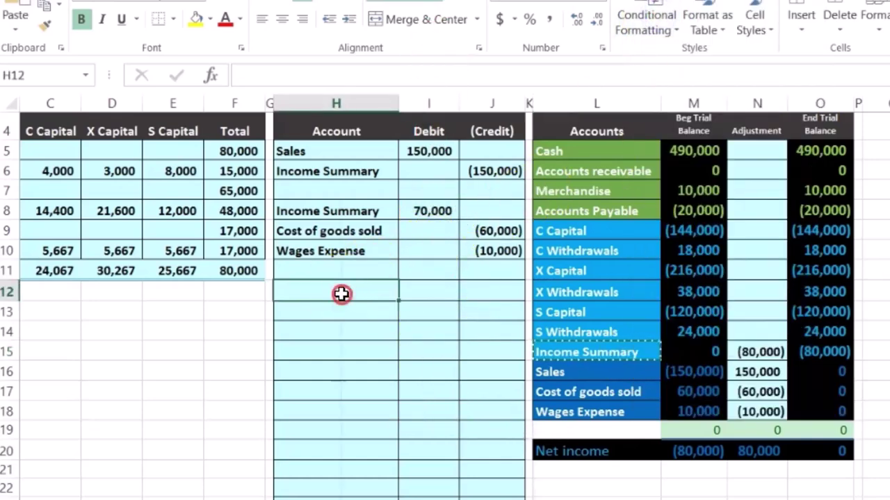
pyautogui.rightClick(341, 294)
pyautogui.click(409, 278)
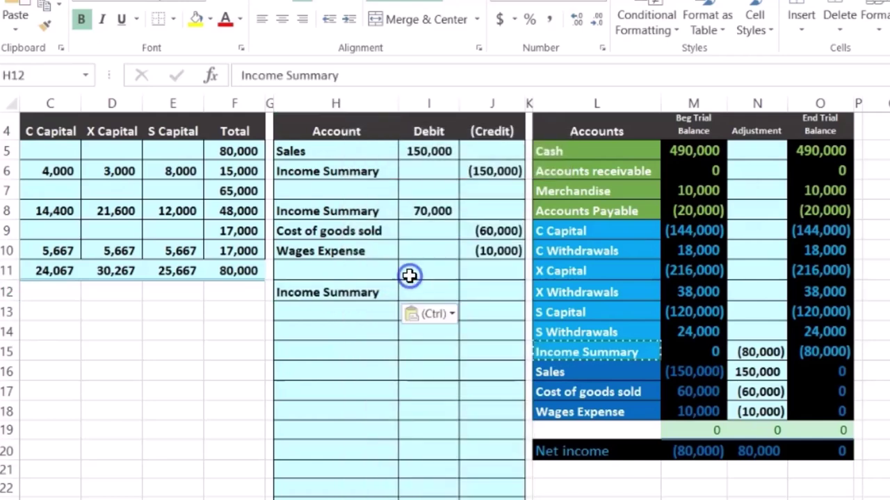
# Enter a debit of 80000 for Income Summary in I12
pyautogui.click(407, 291)
pyautogui.write('800')
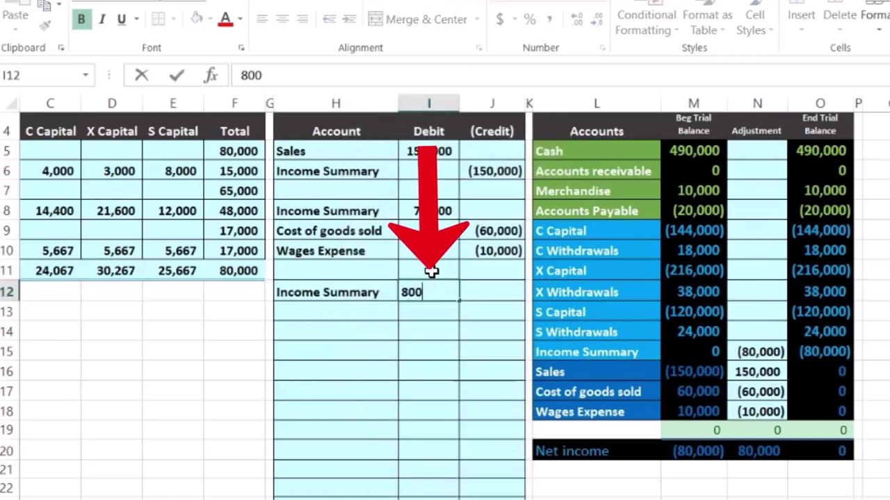
pyautogui.press('Return')
# Check the partners' withdrawals accounts and copy the C Capital account name as a value into H13
pyautogui.click(489, 314)
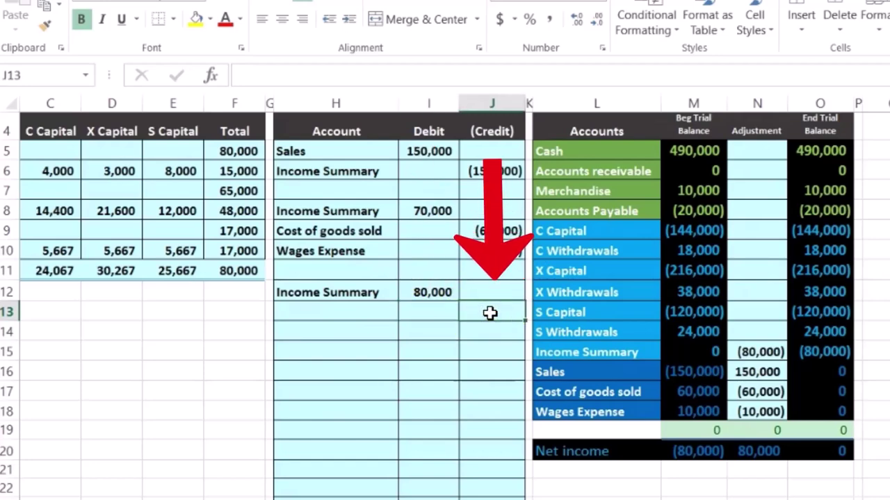
pyautogui.click(560, 251)
pyautogui.click(556, 292)
pyautogui.click(565, 333)
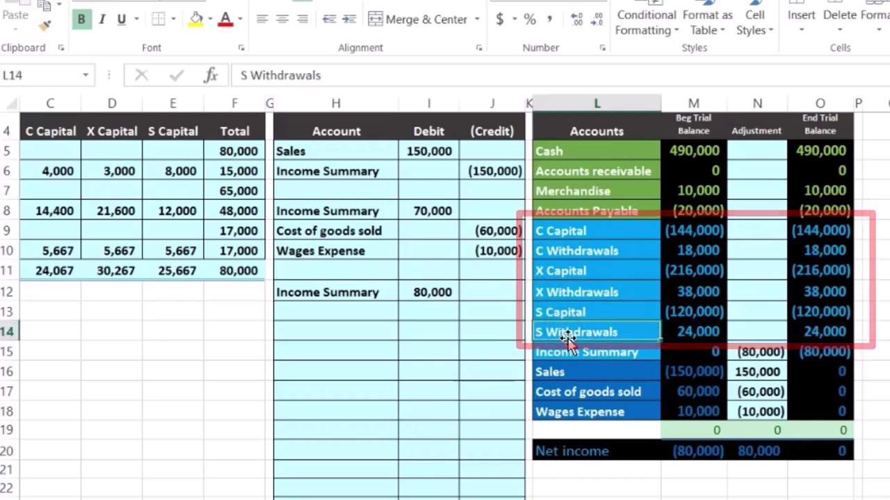
pyautogui.click(570, 234)
pyautogui.hotkey('ctrl', 'c')
pyautogui.click(336, 312)
pyautogui.hotkey('ctrl', 'v')
# Copy the X Capital account name from the trial balance and paste it as a value into H14
pyautogui.click(612, 278)
pyautogui.rightClick(617, 271)
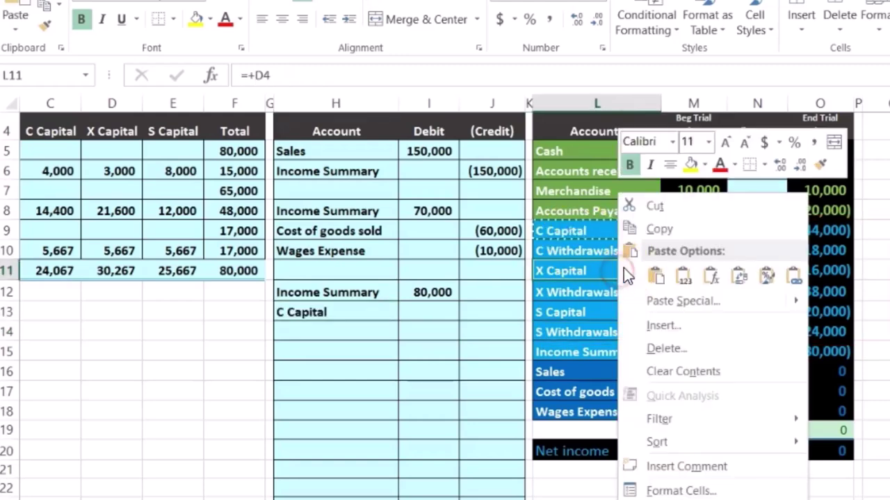
pyautogui.click(659, 225)
pyautogui.click(322, 332)
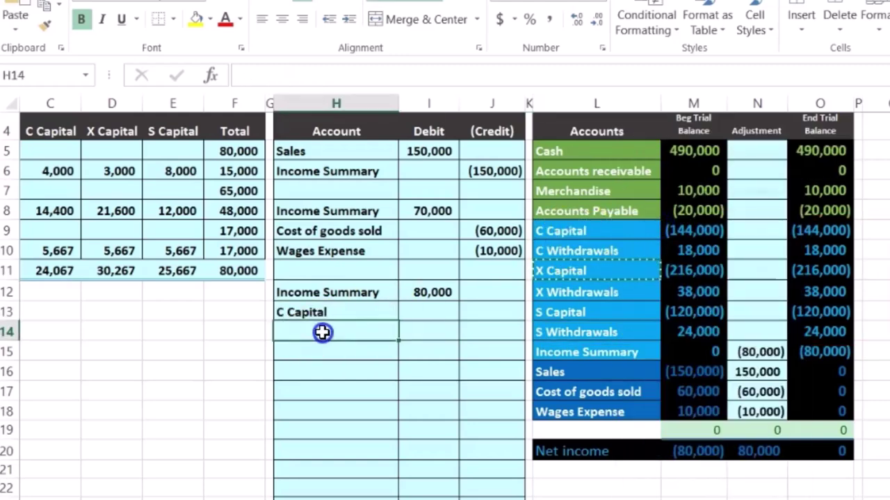
pyautogui.rightClick(325, 332)
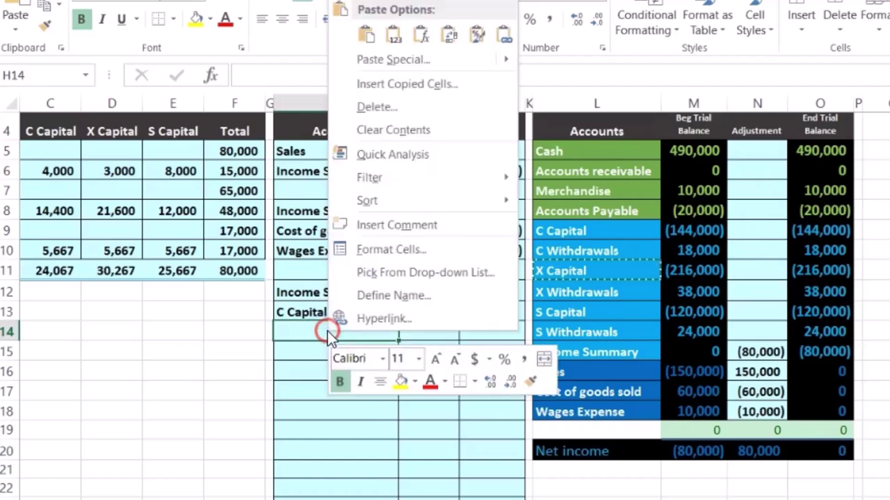
pyautogui.click(398, 36)
# Copy the S Capital account name from the trial balance and paste it as a value into H15
pyautogui.click(563, 313)
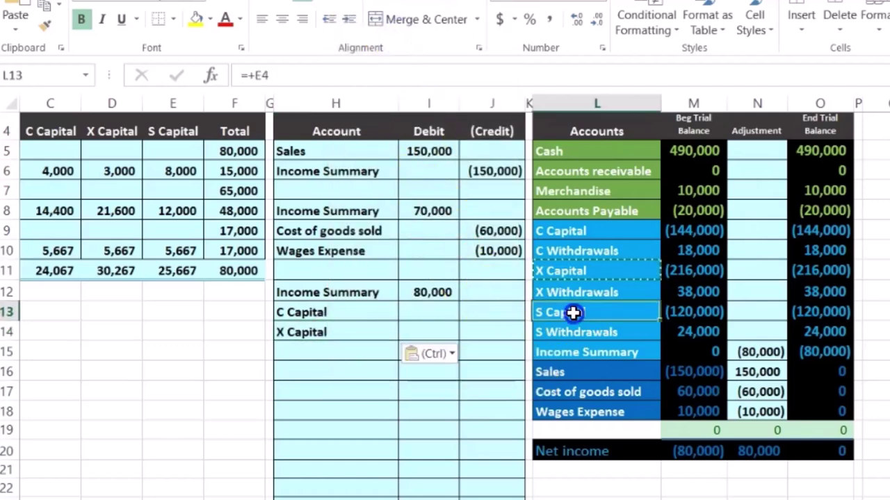
pyautogui.rightClick(610, 312)
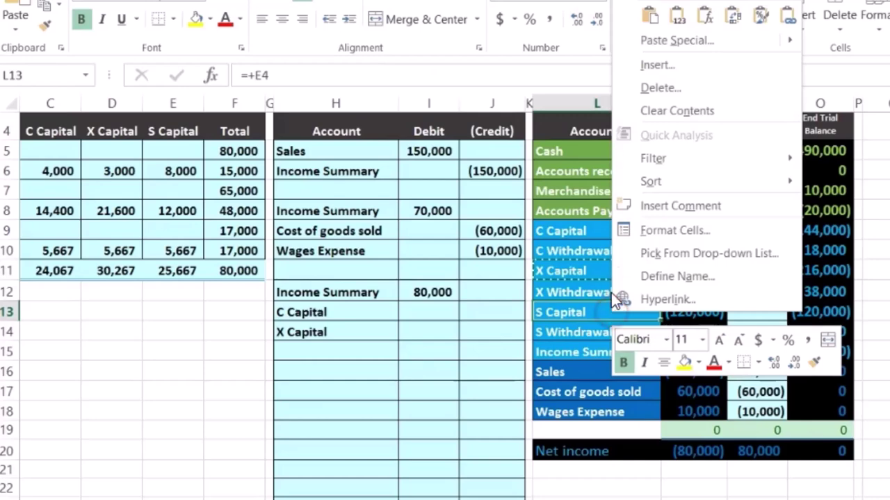
pyautogui.click(661, 2)
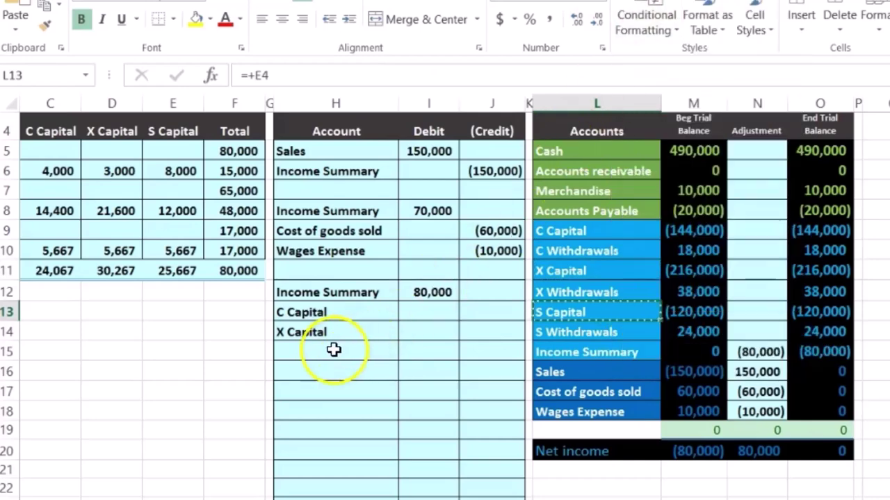
pyautogui.click(334, 350)
pyautogui.rightClick(330, 355)
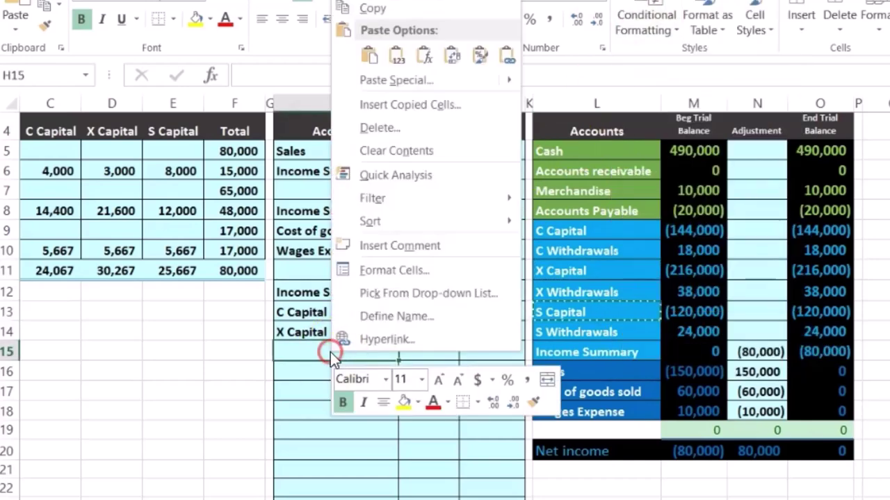
pyautogui.click(398, 59)
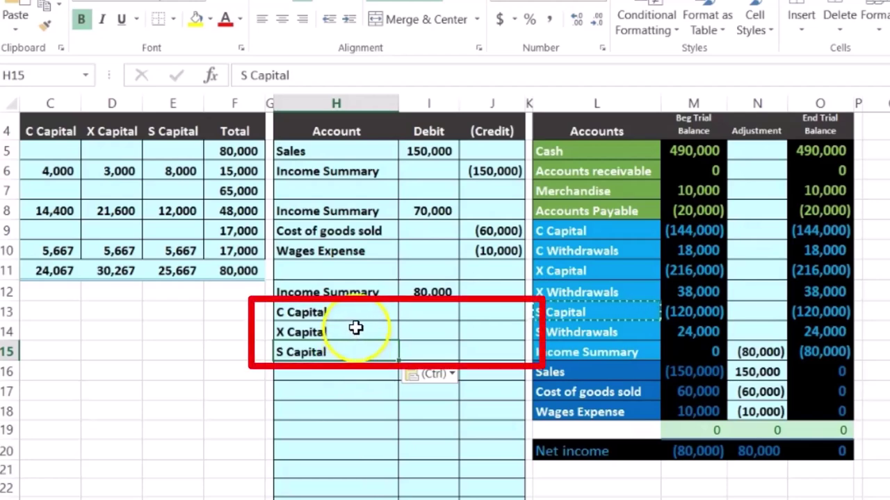
# Clear the three partners' capital account names from H13:H15
pyautogui.moveTo(357, 313); pyautogui.dragTo(355, 349)
pyautogui.hotkey('ctrl', 'c')
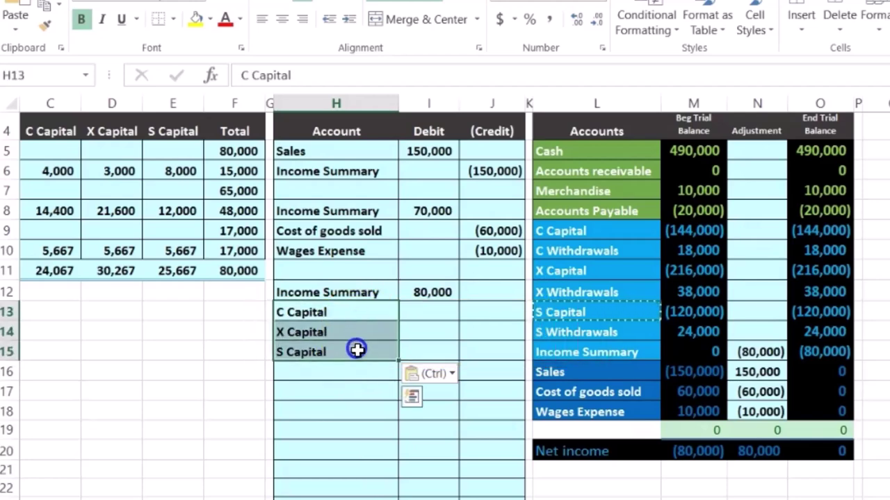
pyautogui.press('Delete')
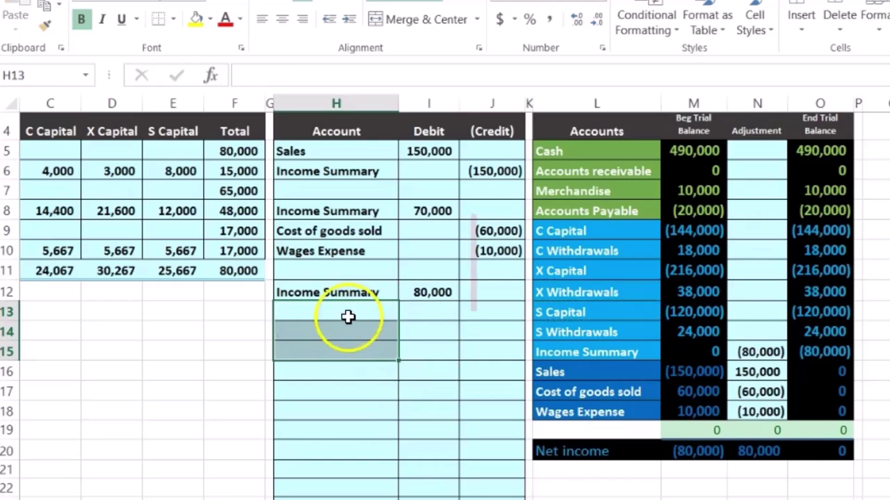
# Copy the C Capital, X Capital and S Capital names from L9, L11 and L13 together and paste them as values starting in H13
pyautogui.click(587, 231)
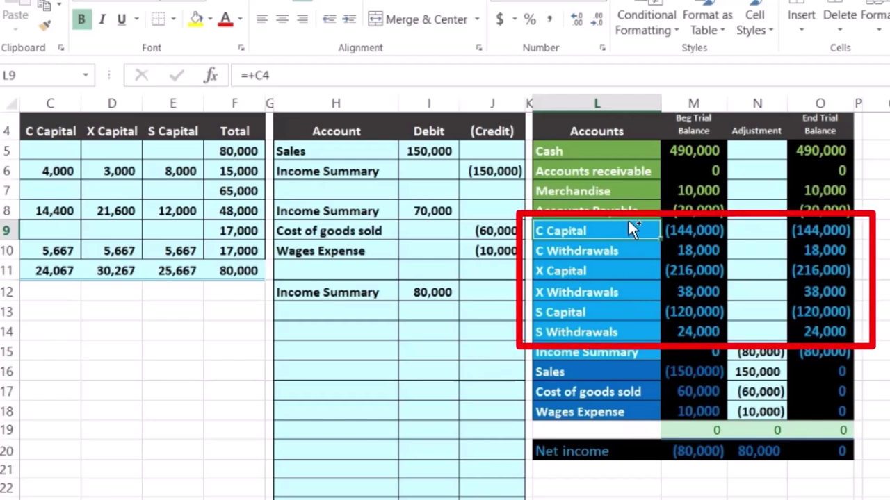
pyautogui.click(619, 271)
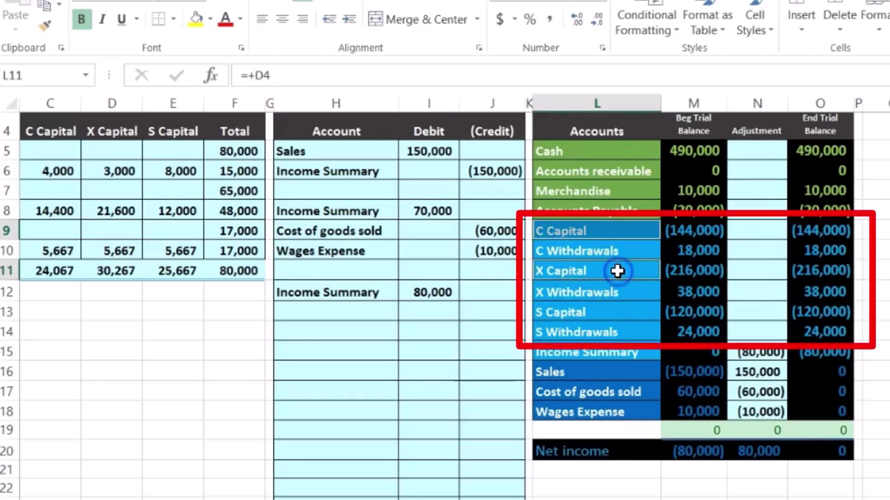
pyautogui.click(614, 312)
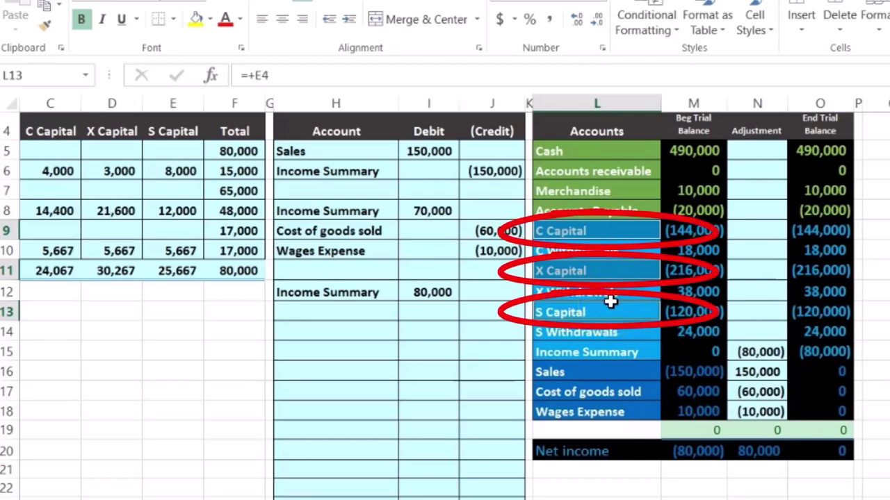
pyautogui.rightClick(616, 272)
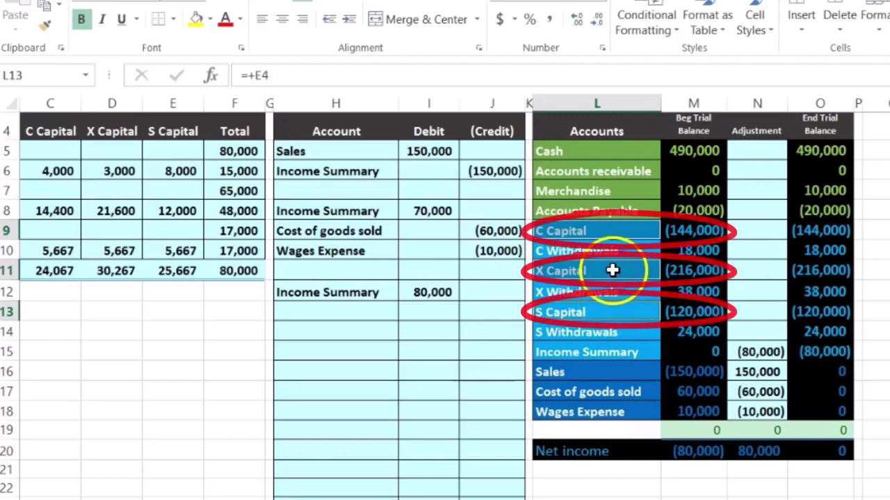
pyautogui.press('Escape')
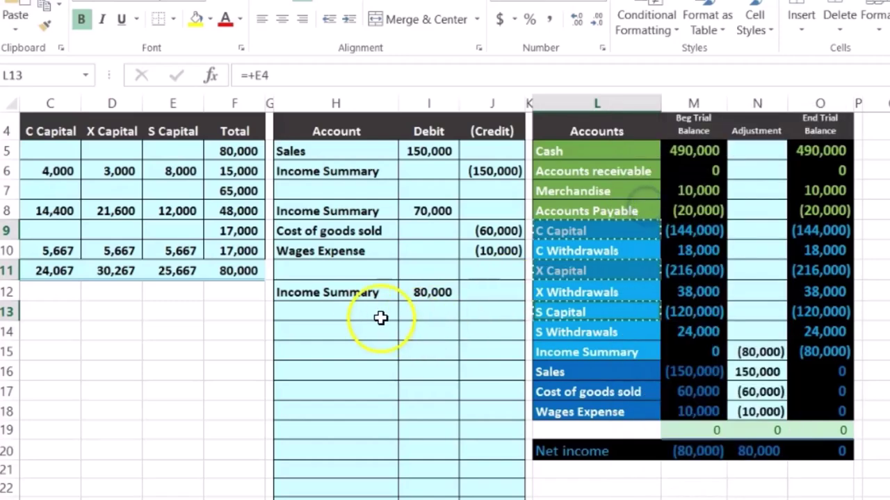
pyautogui.click(393, 319)
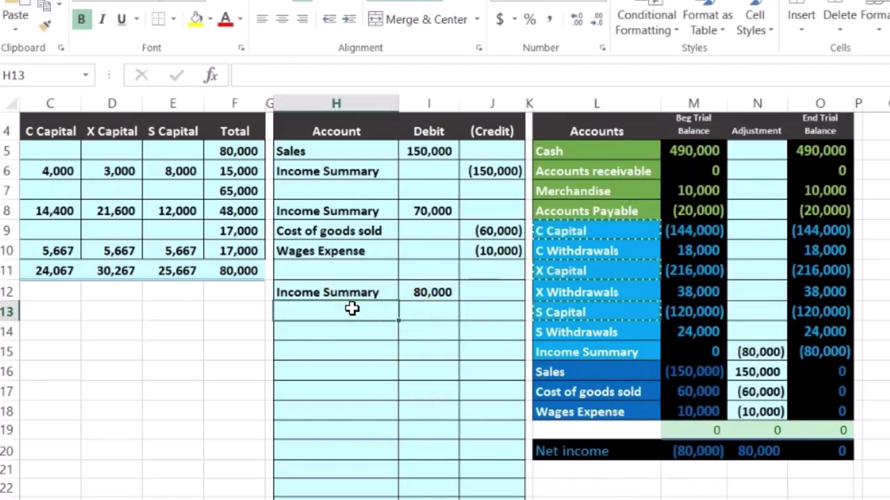
pyautogui.rightClick(352, 308)
pyautogui.click(413, 21)
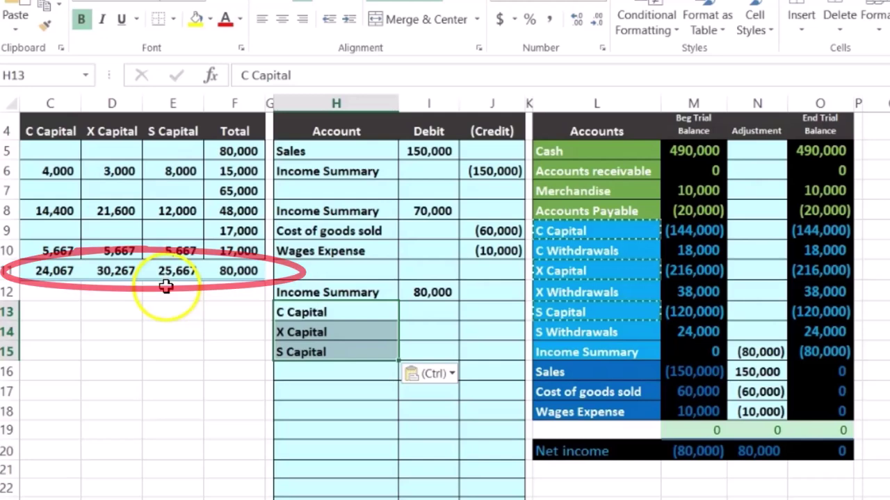
# Enter the partners' capital credits in J13:J15: -24067 for C Capital, -30267 for X Capital and -25667 for S Capital
pyautogui.click(478, 313)
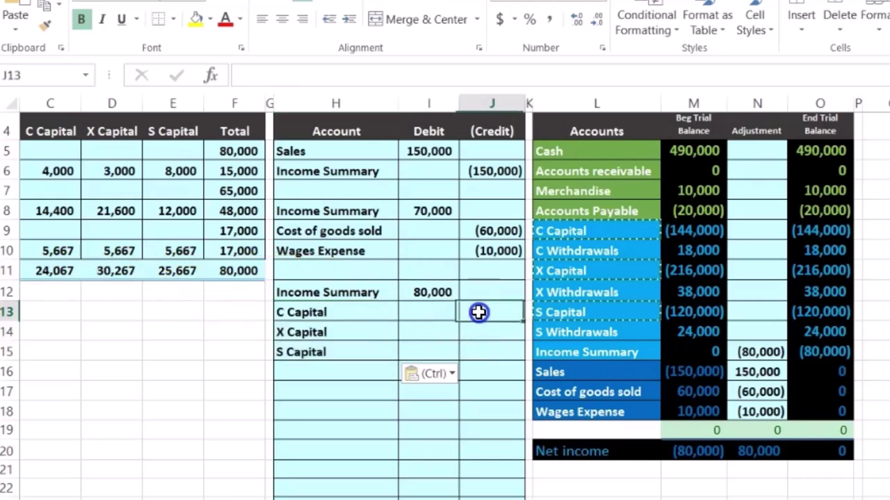
pyautogui.write('-24067')
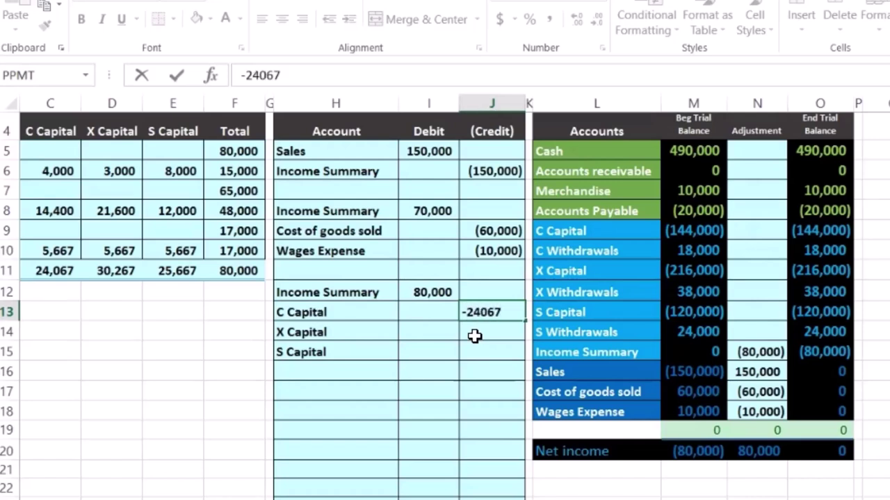
pyautogui.press('Return')
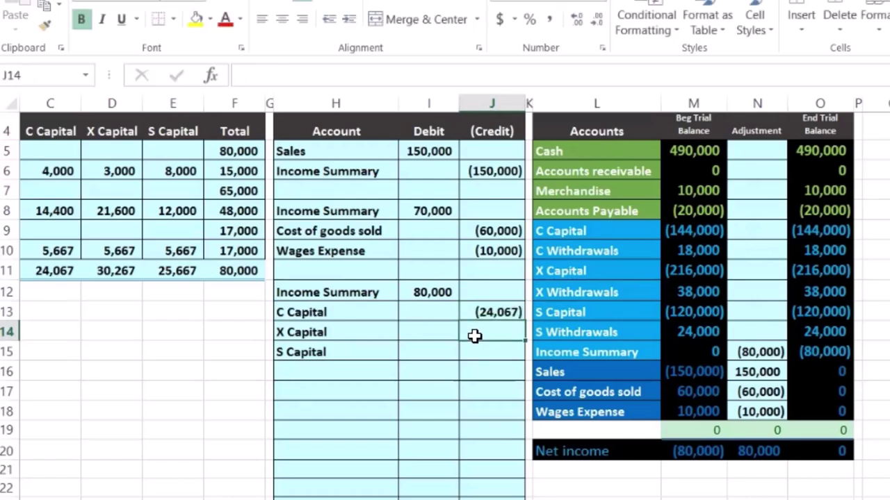
pyautogui.write('-30267')
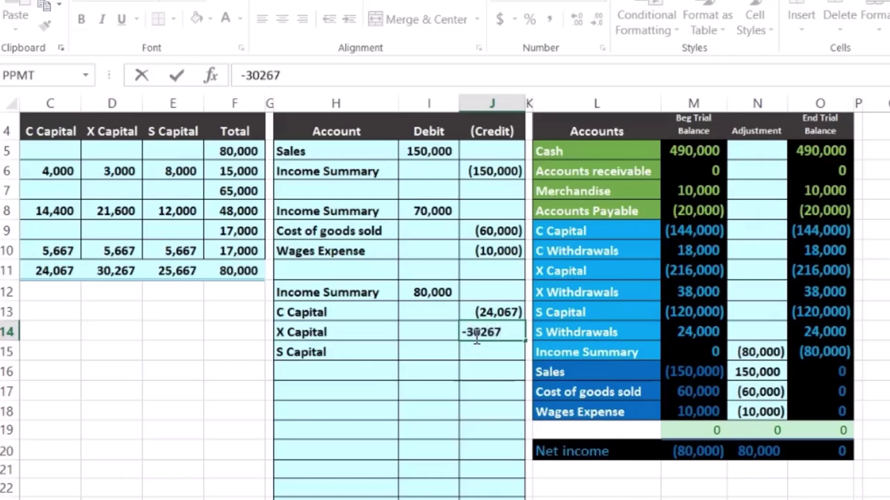
pyautogui.press('Return')
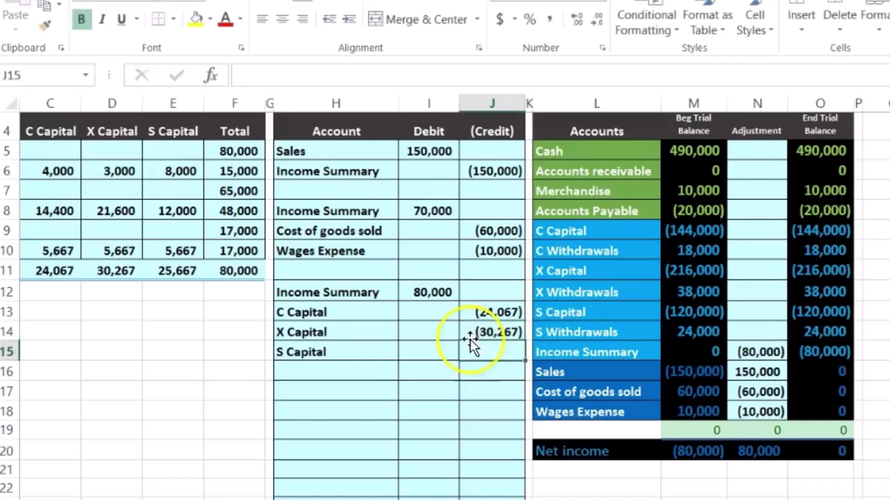
pyautogui.write('-25667')
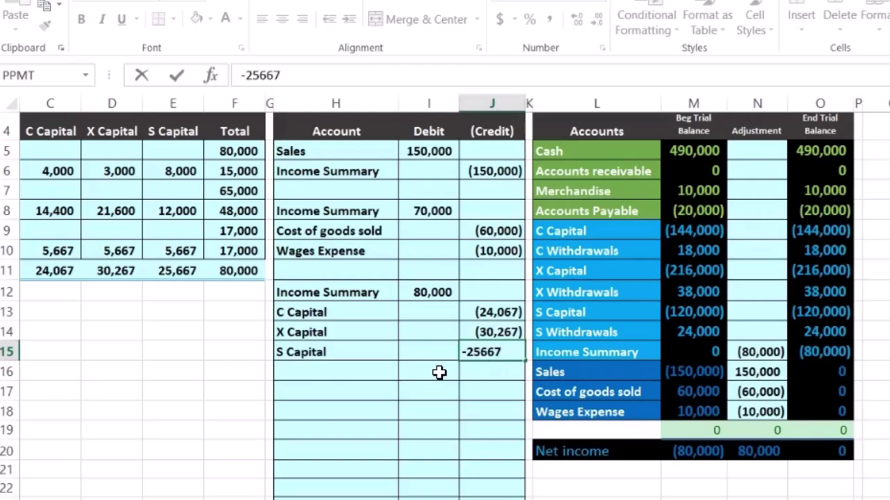
pyautogui.press('Return')
# Check the closing entry's sum for rounding and adjust the S Capital credit in J15 to =-25667+1
pyautogui.moveTo(487, 313); pyautogui.dragTo(489, 350)
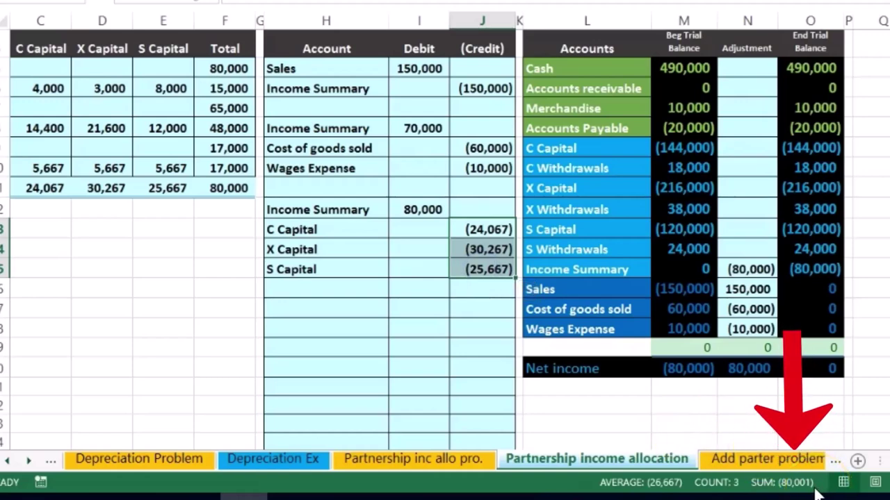
pyautogui.moveTo(422, 208); pyautogui.dragTo(472, 266)
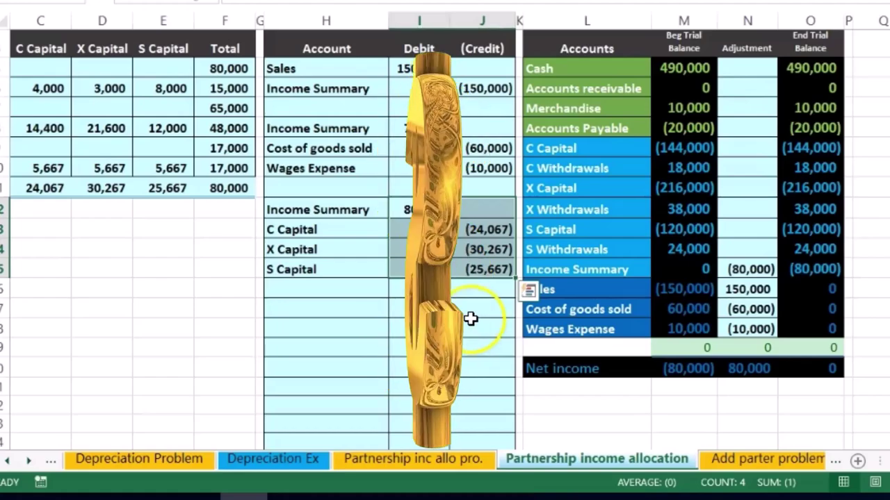
pyautogui.click(465, 268)
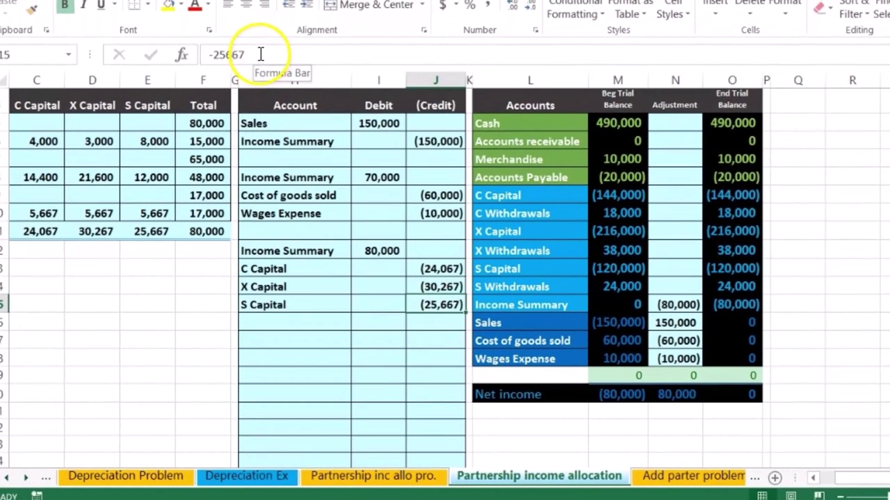
pyautogui.click(257, 53)
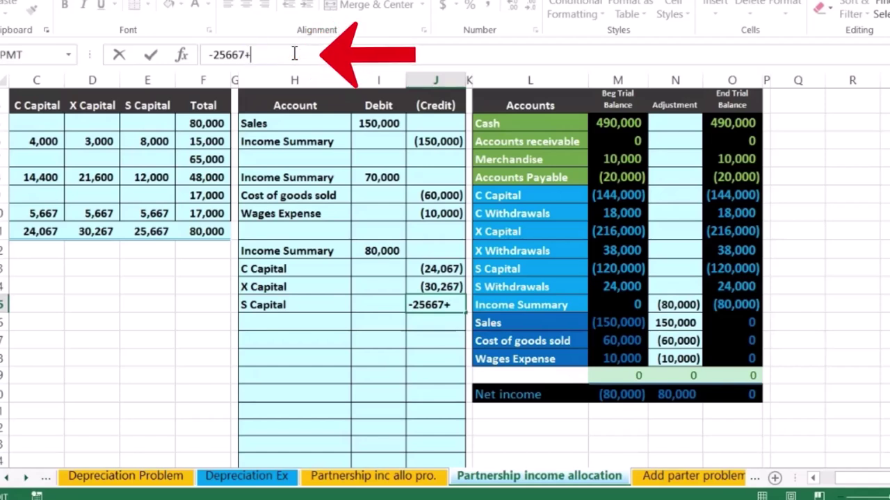
pyautogui.press('Return')
pyautogui.click(352, 344)
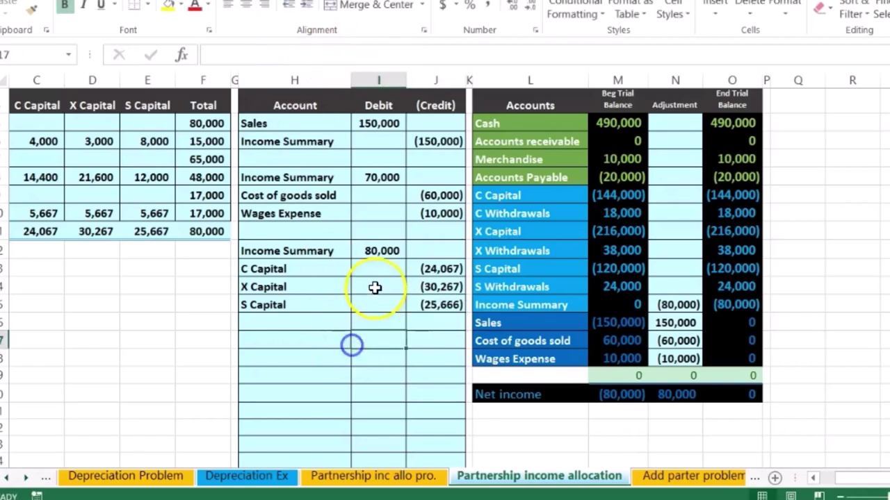
# Check the sum of the closing entry in I12:J15 and review the S Capital formula in J15
pyautogui.moveTo(389, 267); pyautogui.dragTo(423, 301)
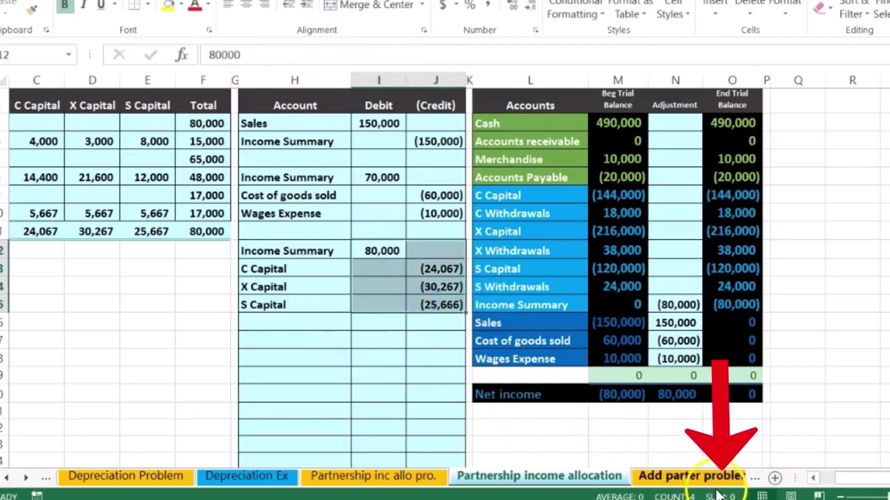
pyautogui.click(402, 349)
pyautogui.click(431, 305)
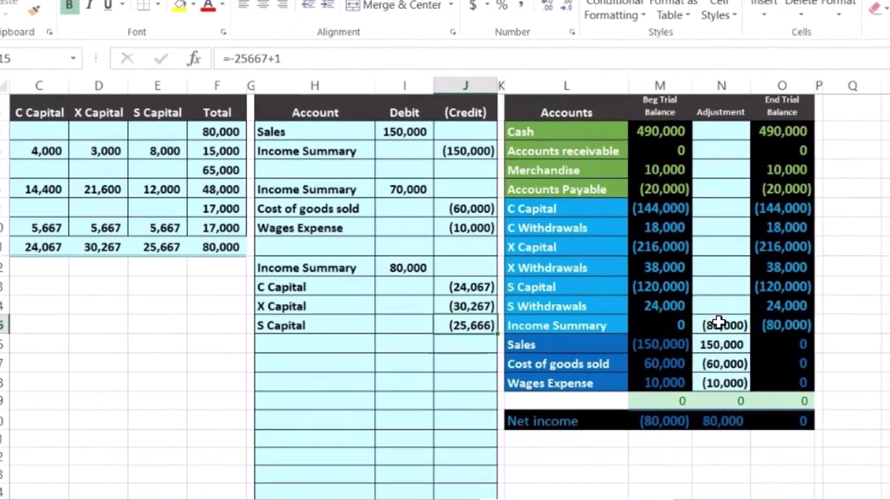
# Post the Income Summary debit to the trial balance by extending the adjustment formula in N15 to =J6+I8+I12
pyautogui.click(672, 304)
pyautogui.doubleClick(742, 335)
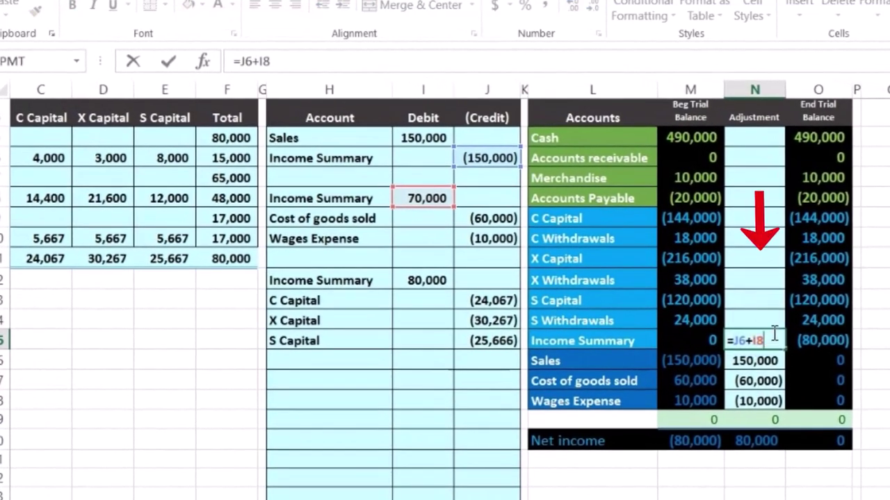
pyautogui.write('+')
pyautogui.click(432, 280)
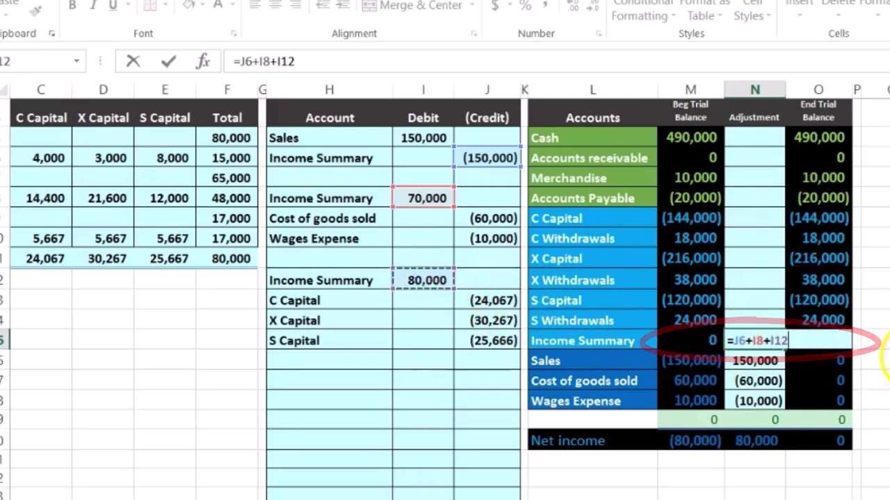
pyautogui.press('Return')
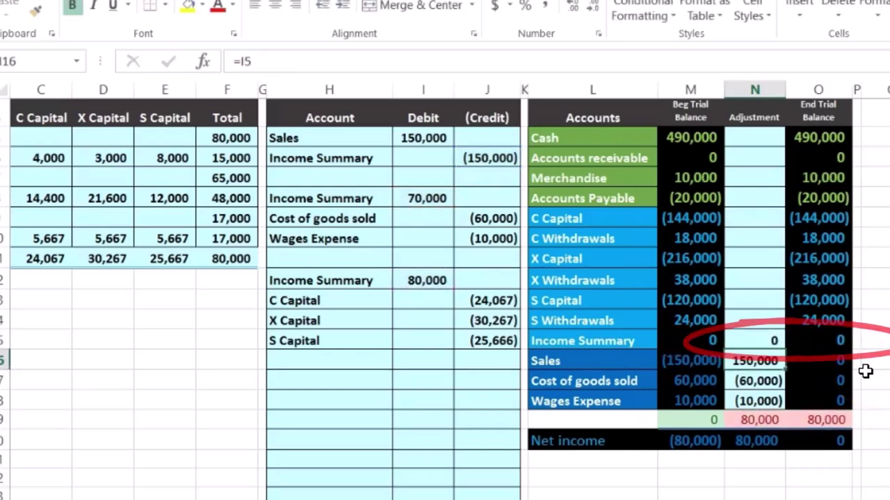
# Post the C Capital credit to the trial balance adjustment in N9 with the formula =J13
pyautogui.click(752, 238)
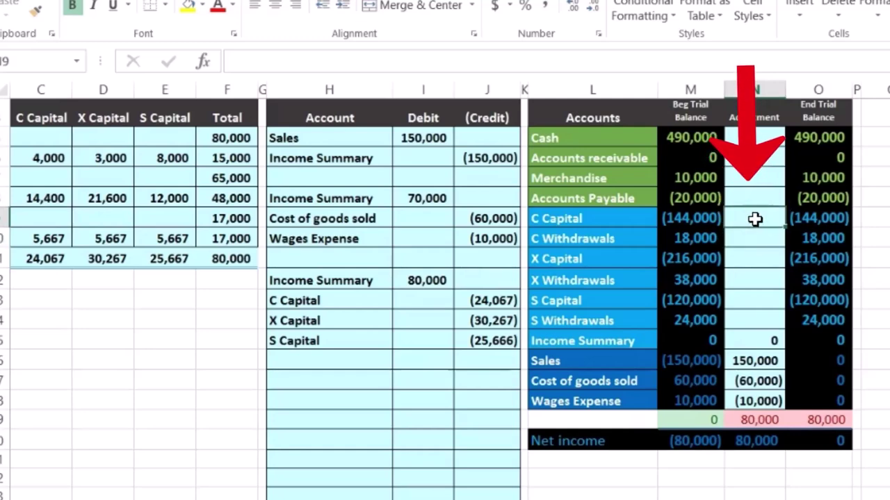
pyautogui.write('=')
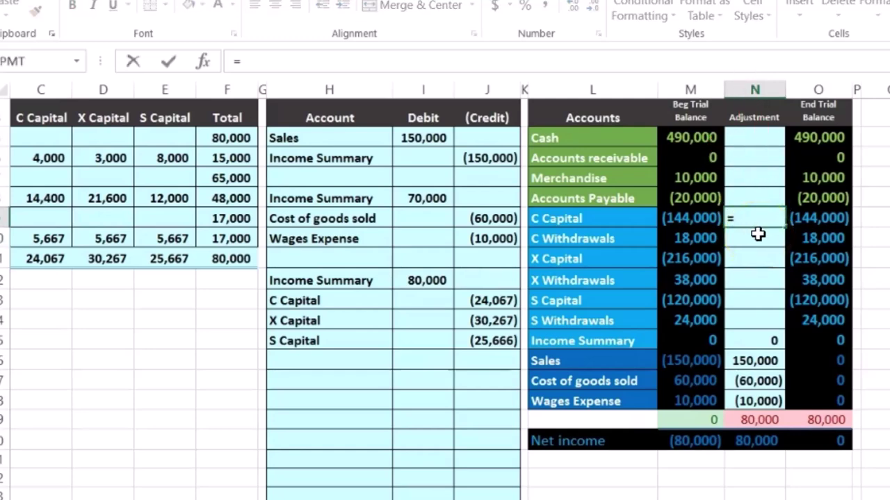
pyautogui.click(505, 301)
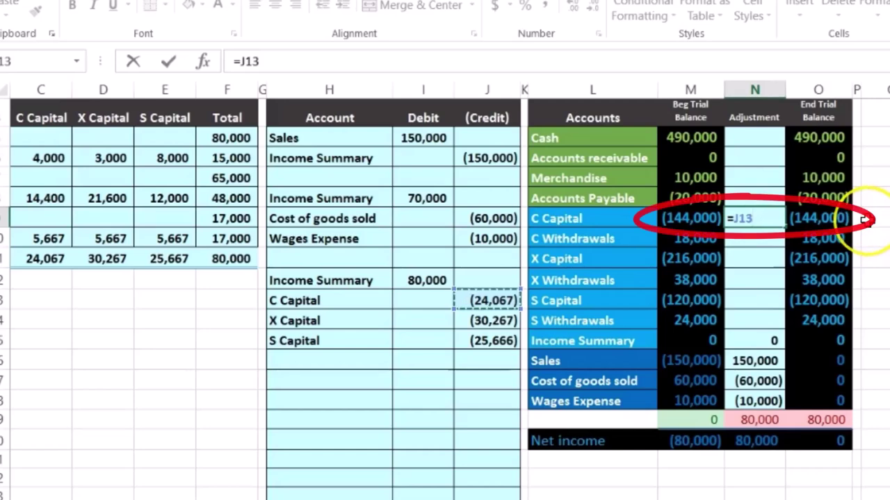
pyautogui.press('Return')
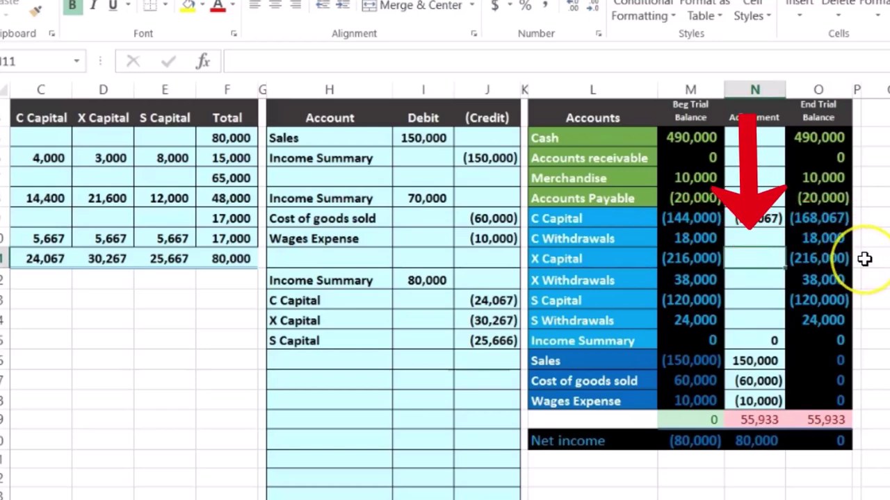
# Post the X Capital credit to the trial balance adjustment in N11 with the formula =J14
pyautogui.write('=')
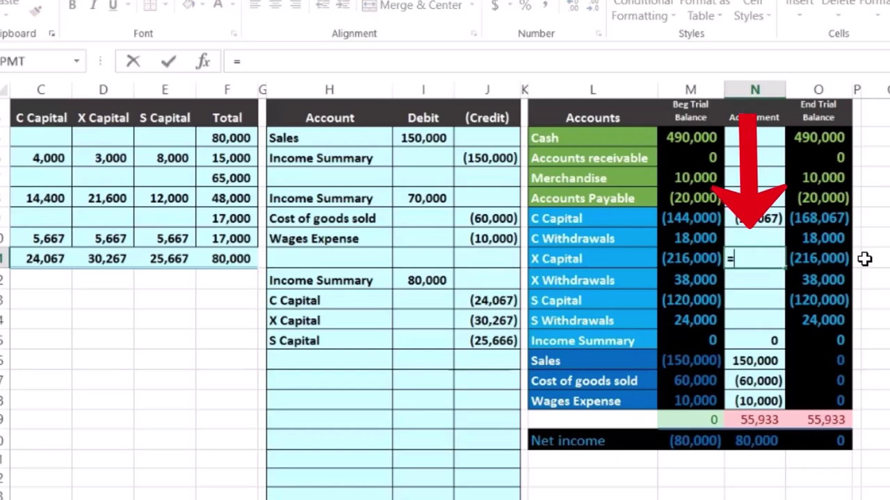
pyautogui.click(483, 321)
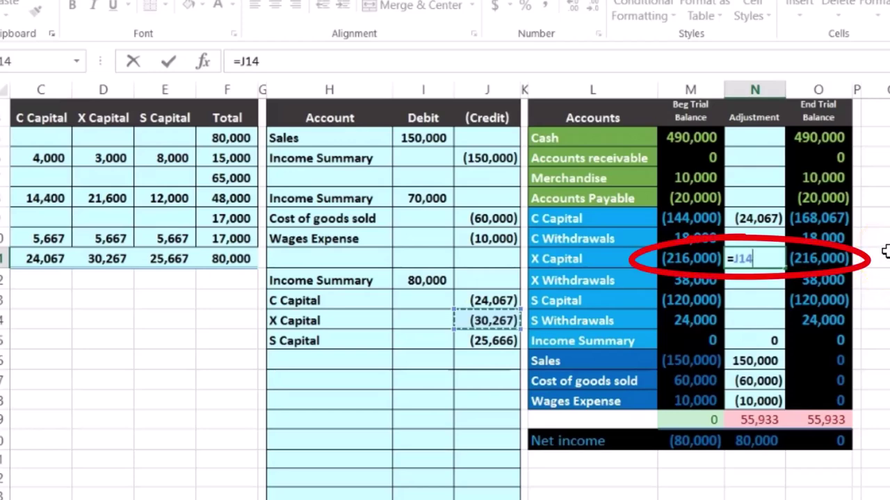
pyautogui.press('Return')
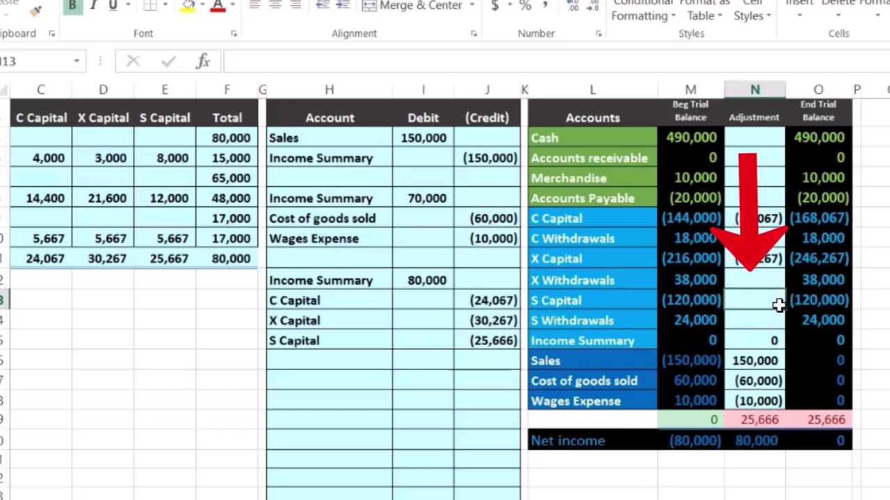
# Post the S Capital credit to the trial balance adjustment in N13 with the formula =J15
pyautogui.write('=')
pyautogui.click(496, 341)
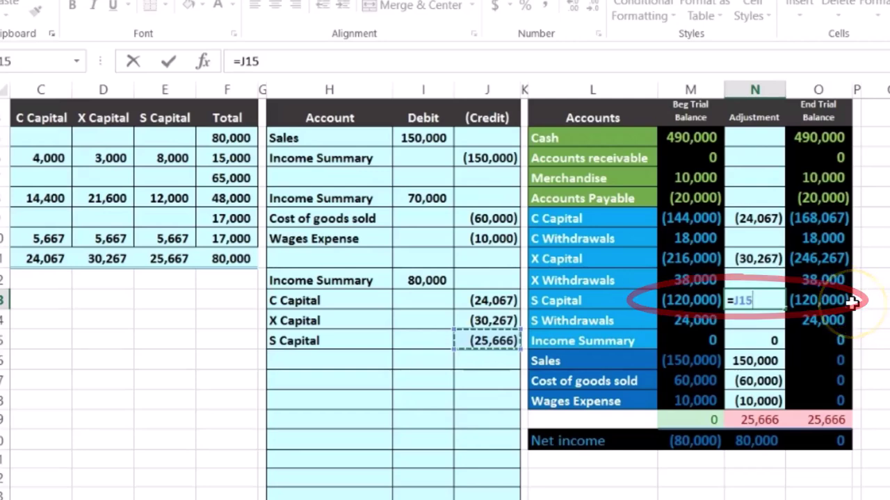
pyautogui.press('Return')
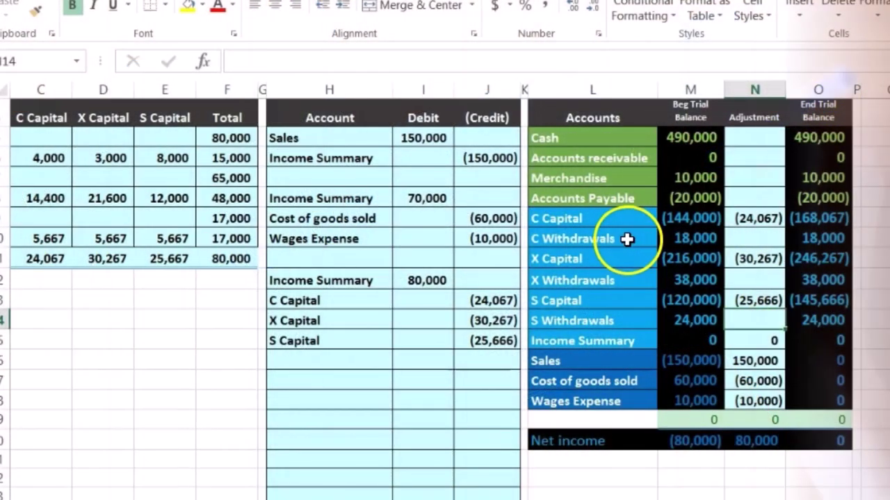
# Examine the beginning trial balances of each partner's capital account and matching withdrawals account for C, X and S
pyautogui.click(627, 238)
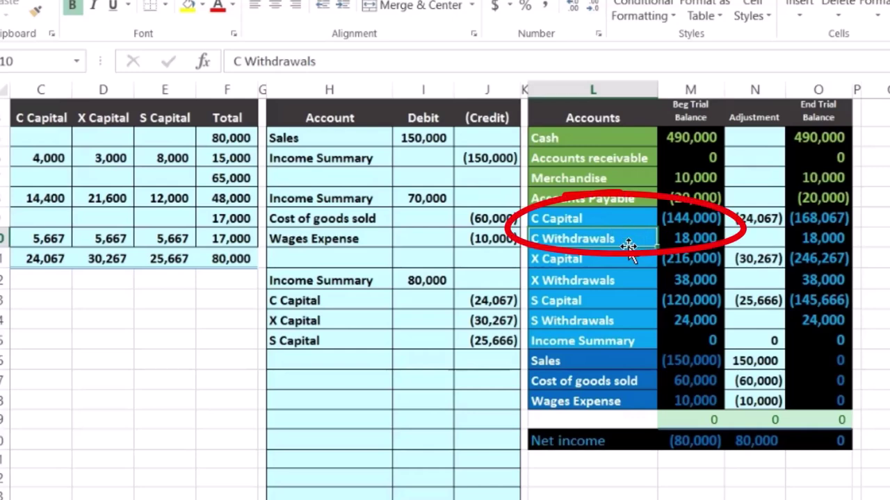
pyautogui.click(617, 221)
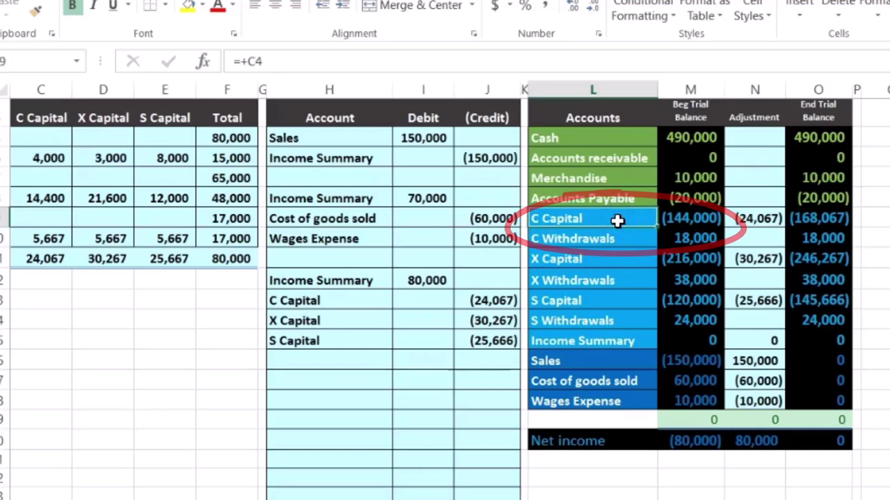
pyautogui.click(629, 238)
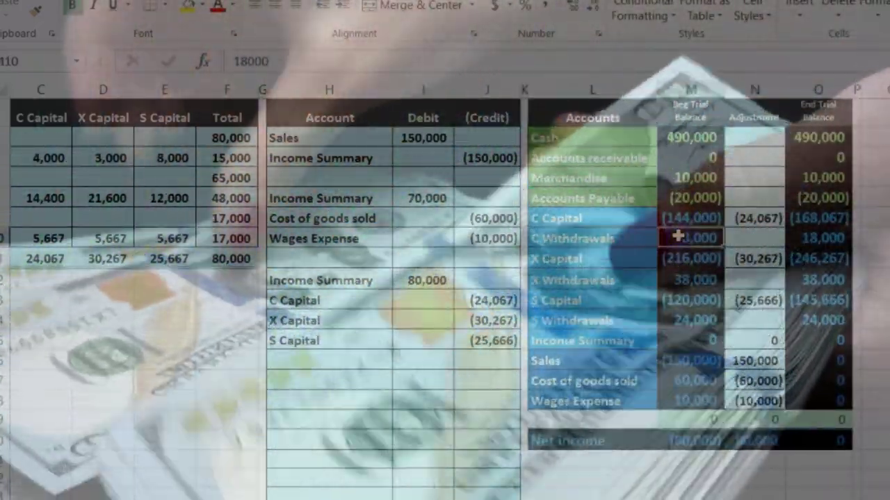
pyautogui.click(688, 218)
pyautogui.click(671, 279)
pyautogui.click(672, 258)
pyautogui.click(681, 320)
pyautogui.click(681, 301)
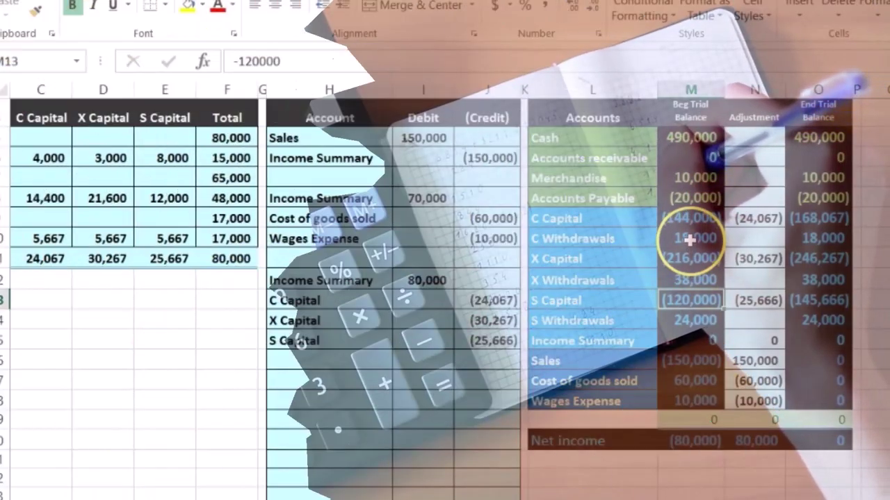
pyautogui.click(685, 237)
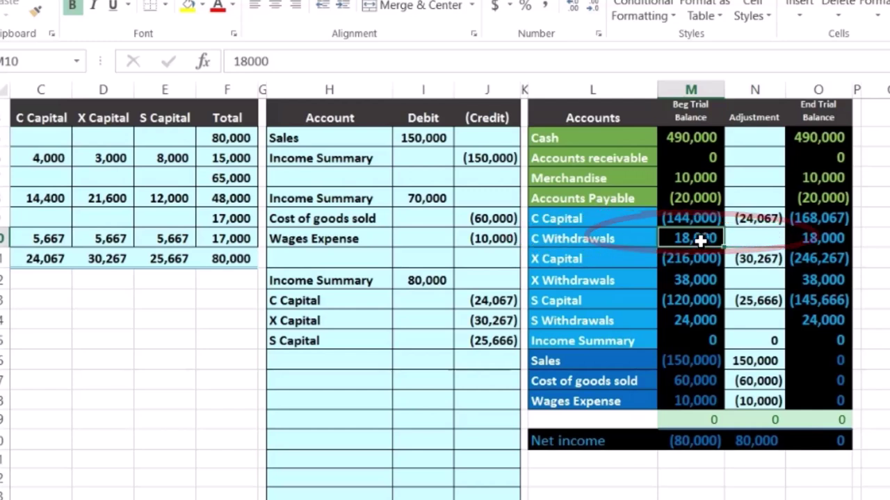
# Copy the C, X and S Withdrawals account names from the trial balance and paste them as values into journal cells H20:H22
pyautogui.click(631, 237)
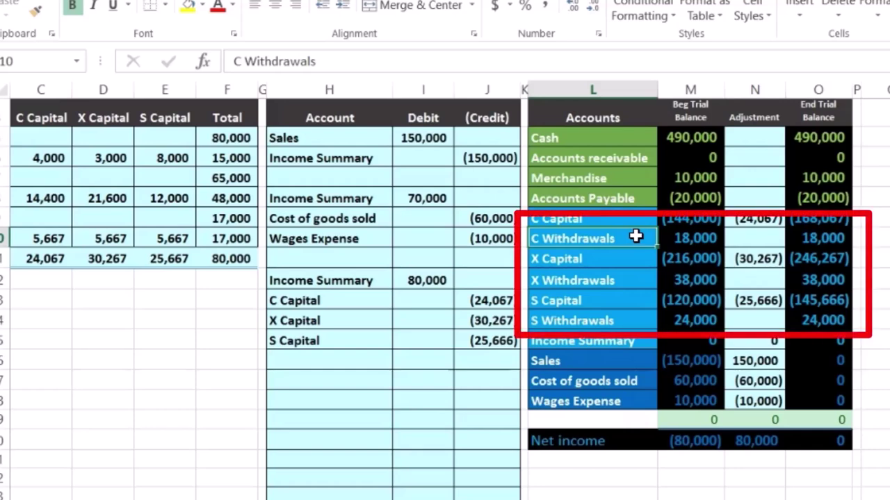
pyautogui.click(623, 278)
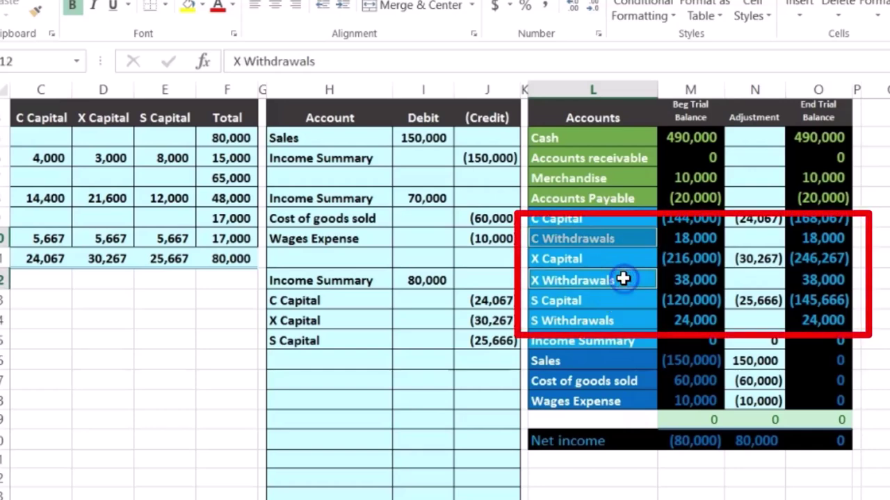
pyautogui.keyDown('ctrl'); pyautogui.click(619, 321); pyautogui.keyUp('ctrl')
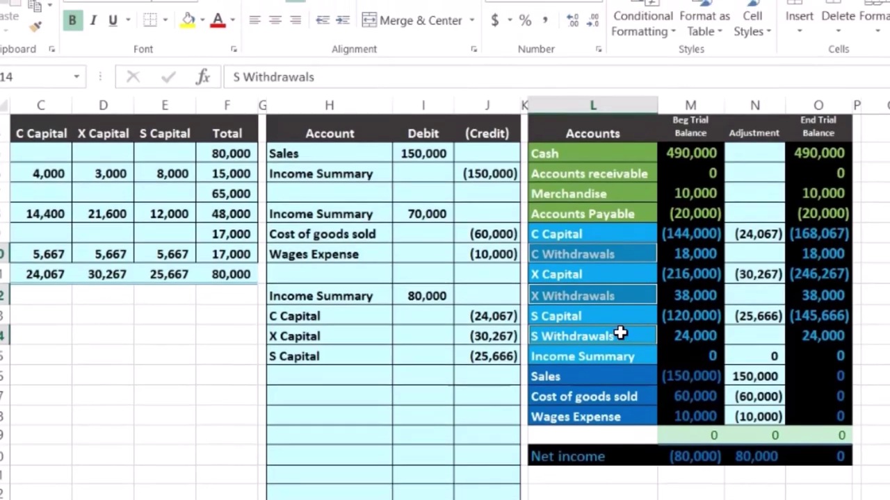
pyautogui.rightClick(620, 320)
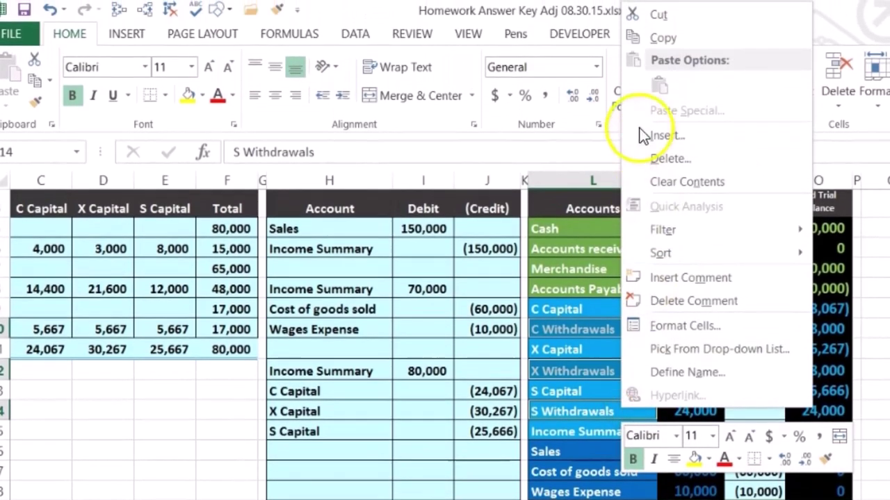
pyautogui.click(647, 38)
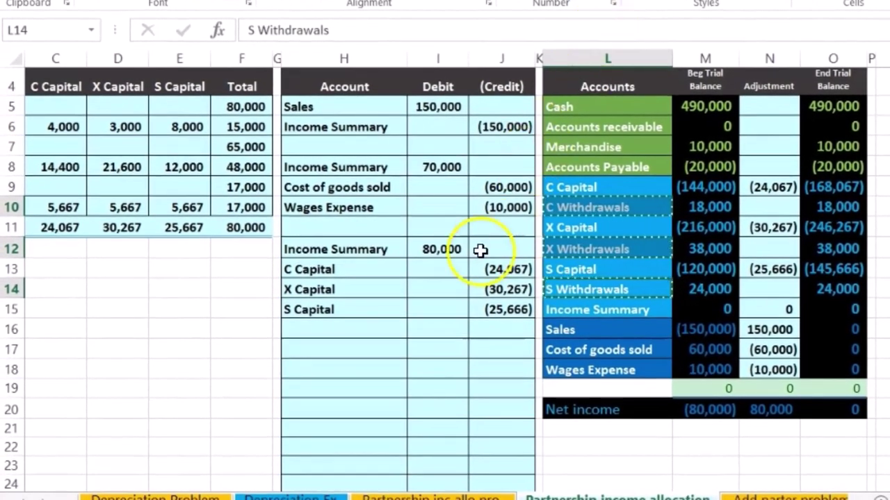
pyautogui.click(384, 325)
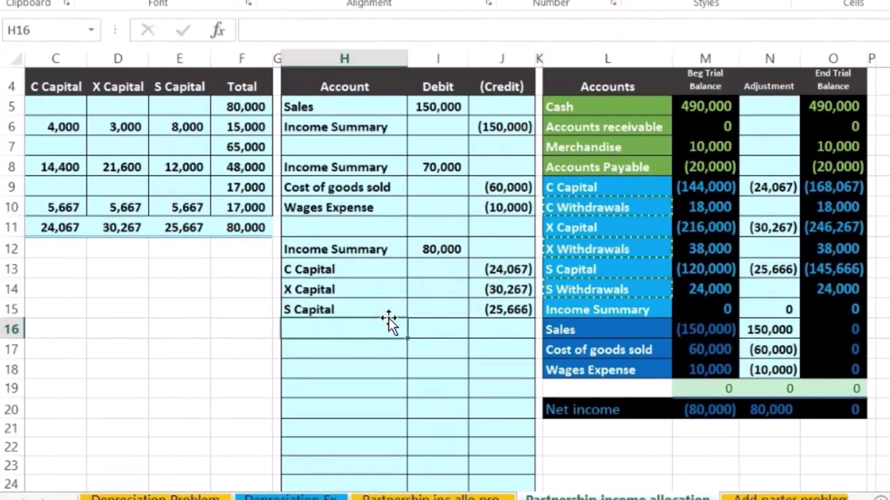
pyautogui.press('Return')
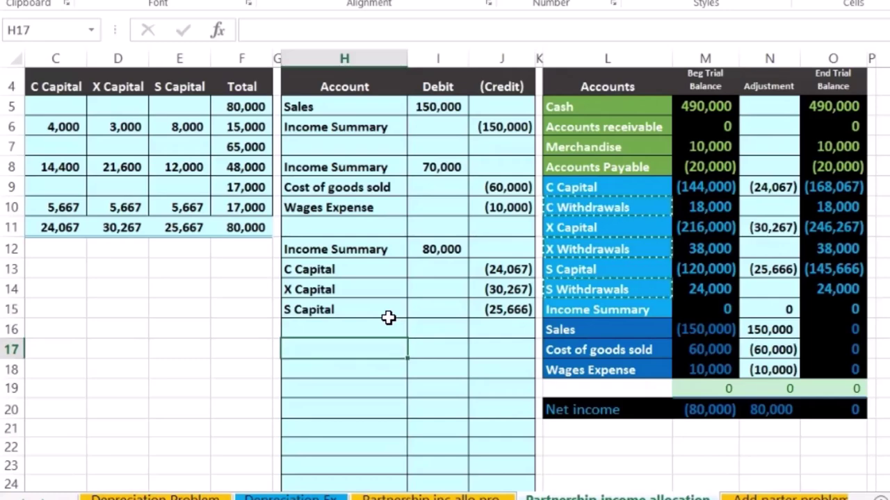
pyautogui.press('Return')
pyautogui.press('Return')
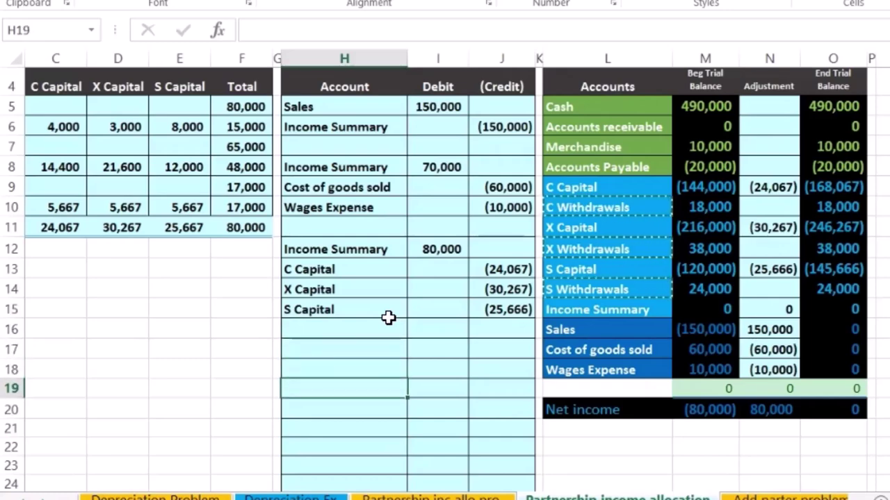
pyautogui.press('Return')
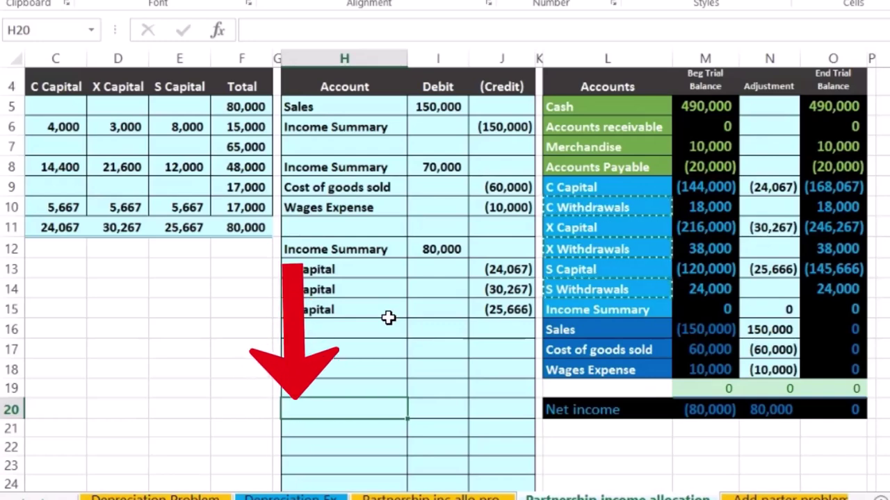
pyautogui.rightClick(336, 406)
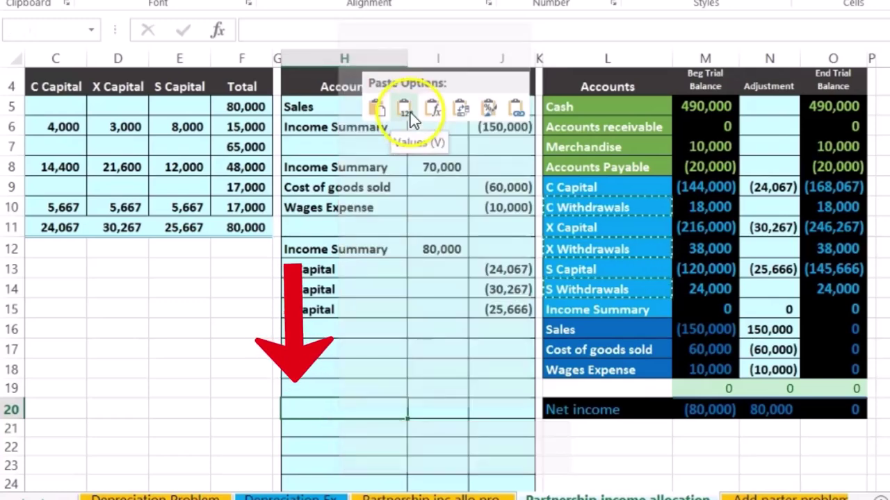
pyautogui.click(409, 111)
pyautogui.moveTo(363, 351); pyautogui.dragTo(358, 387)
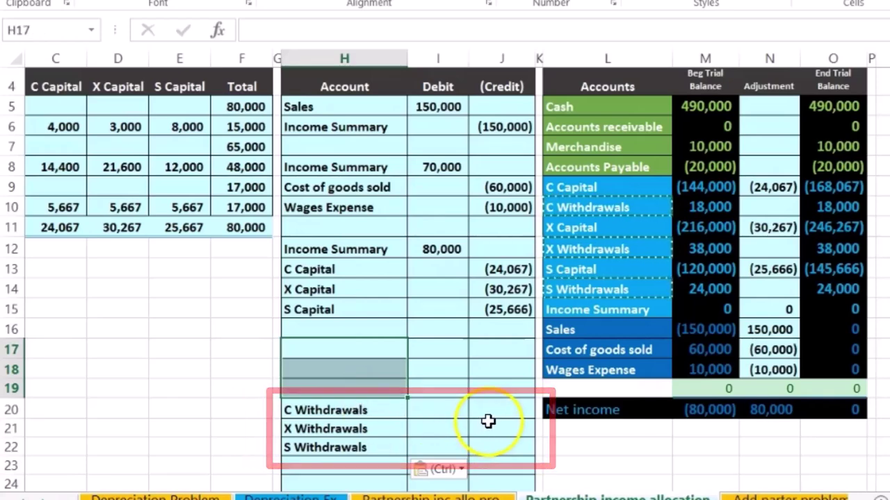
# Enter the withdrawals credits in J20:J22: -18000 for C, -38000 for X and -24000 for S
pyautogui.click(489, 411)
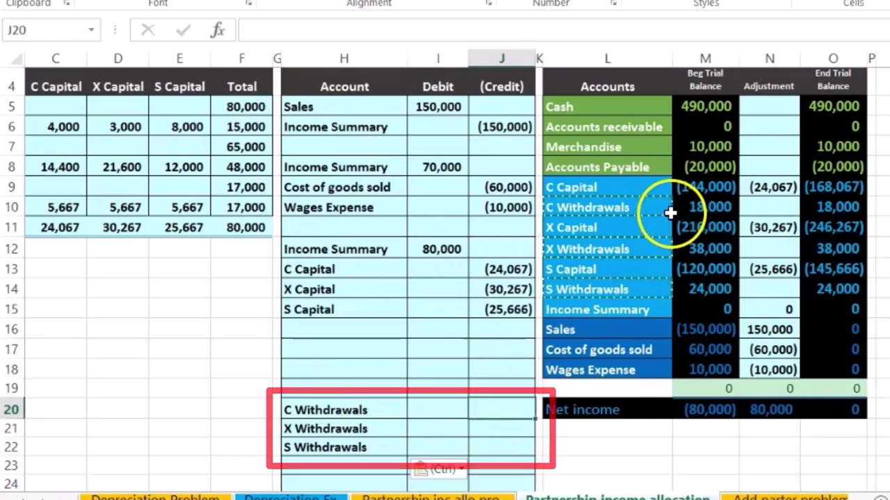
pyautogui.write('-18000')
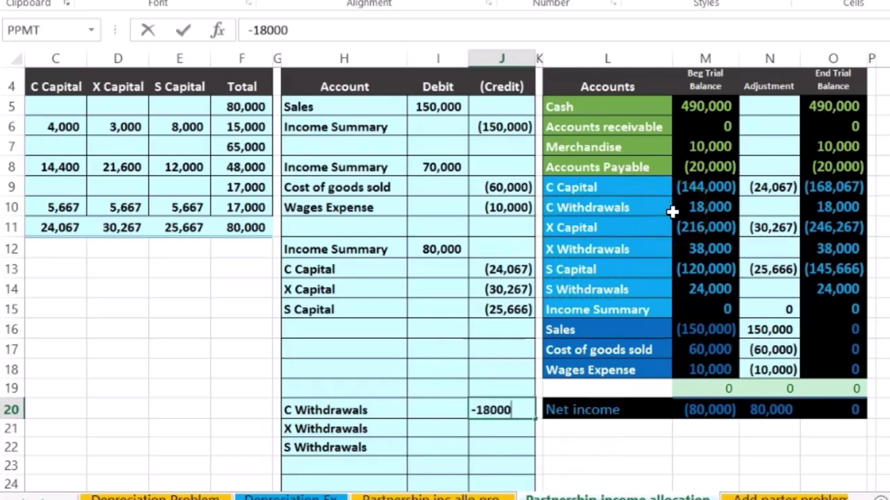
pyautogui.press('Return')
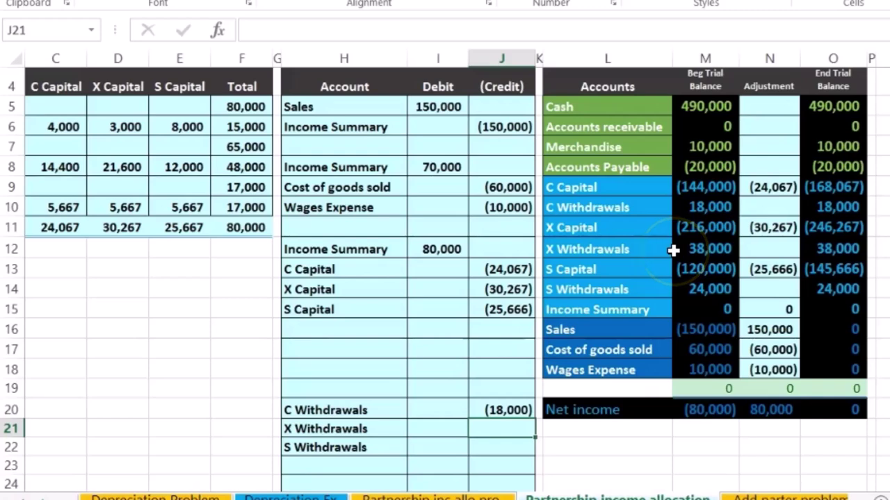
pyautogui.write('-380')
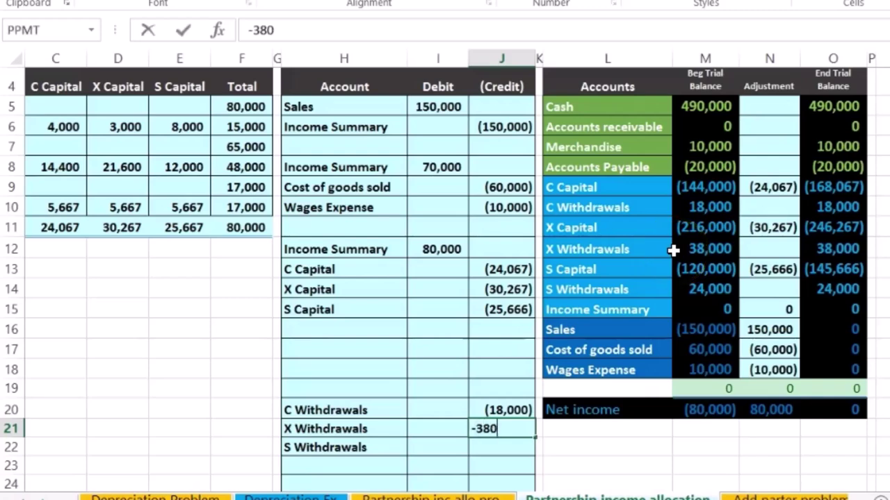
pyautogui.write('00')
pyautogui.press('Return')
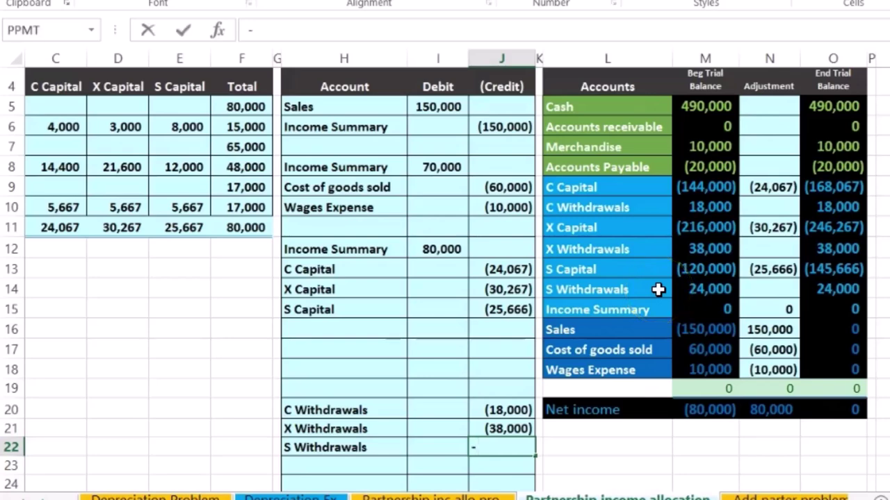
pyautogui.write('-24000')
pyautogui.press('Return')
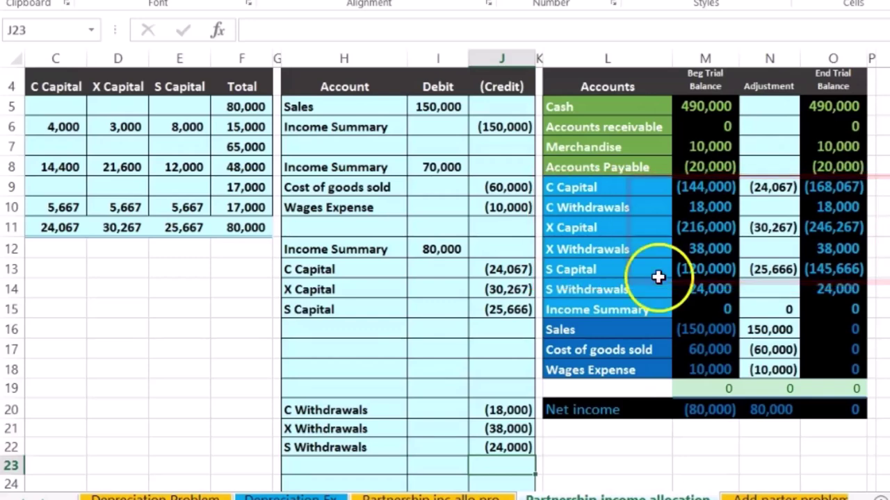
# Copy the C, X and S Capital account names from the trial balance and paste them as values into journal cells H17:H19
pyautogui.click(612, 188)
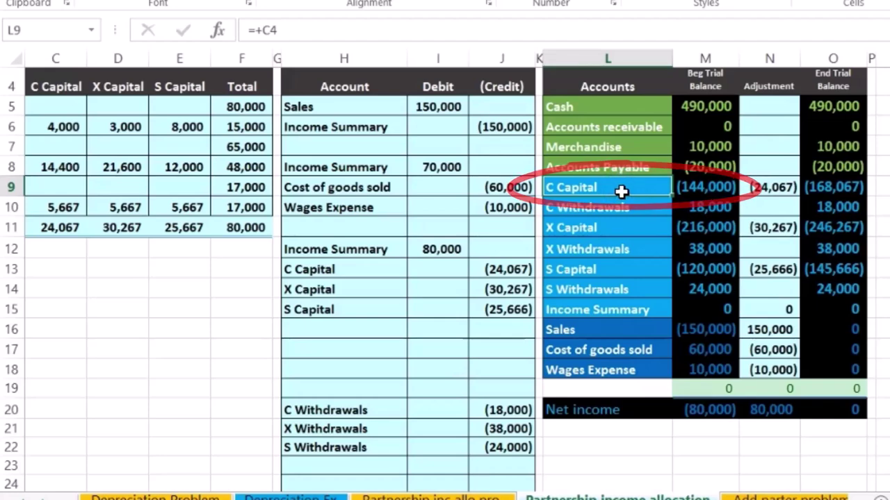
pyautogui.click(613, 228)
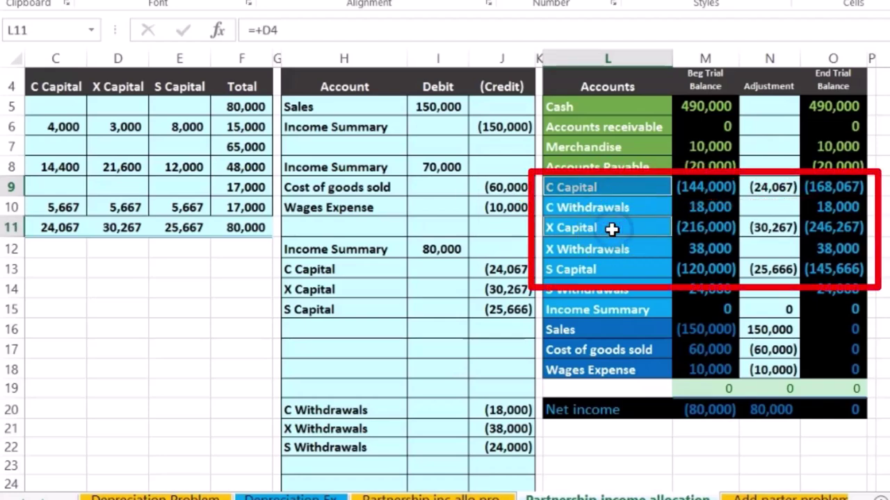
pyautogui.click(639, 272)
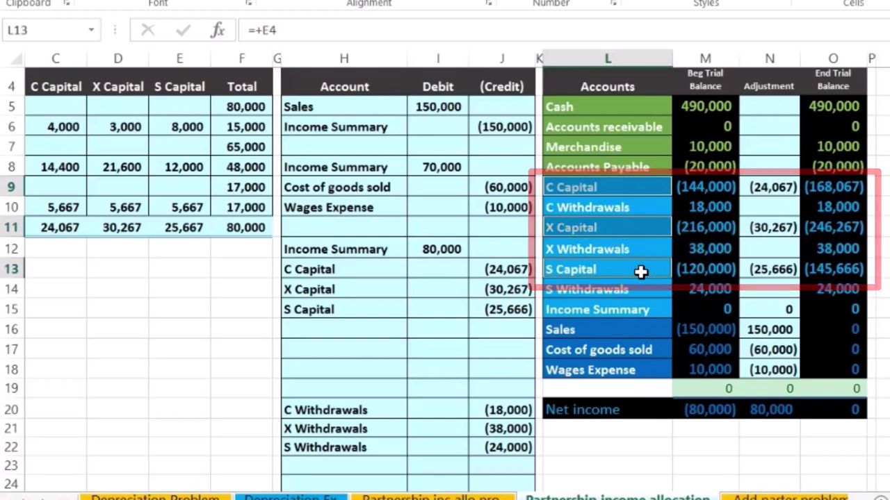
pyautogui.rightClick(618, 186)
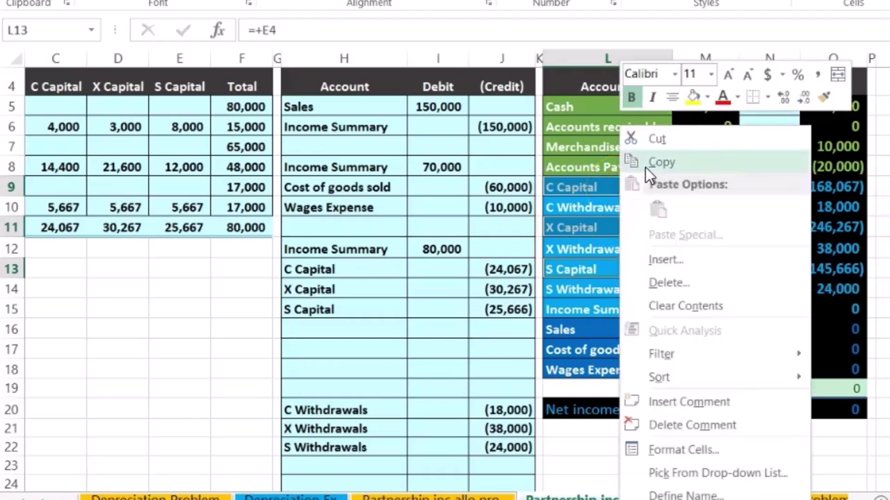
pyautogui.click(645, 167)
pyautogui.click(332, 350)
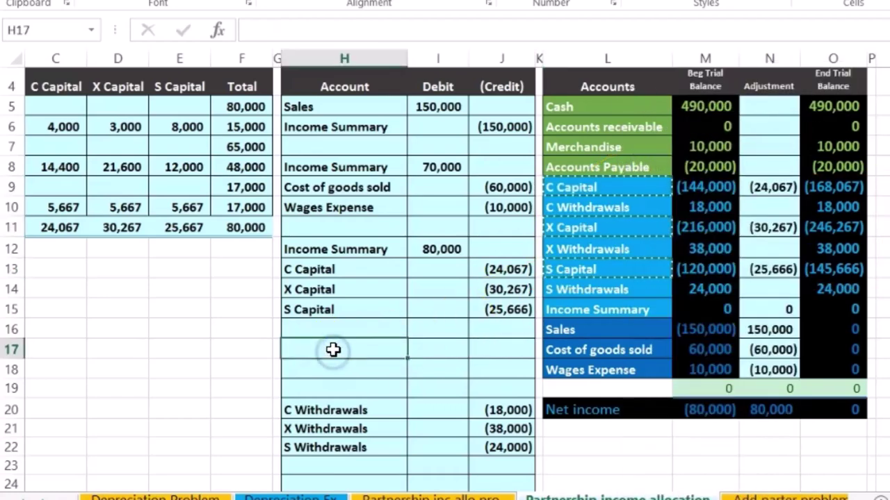
pyautogui.rightClick(335, 349)
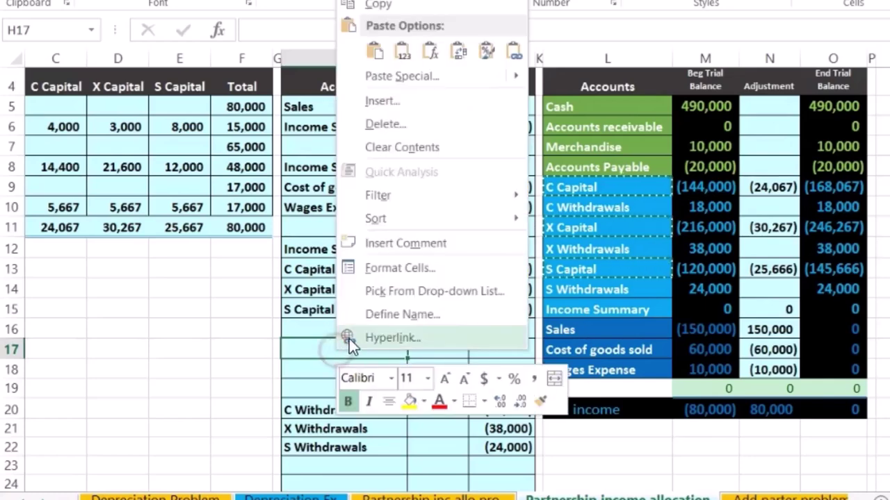
pyautogui.click(403, 55)
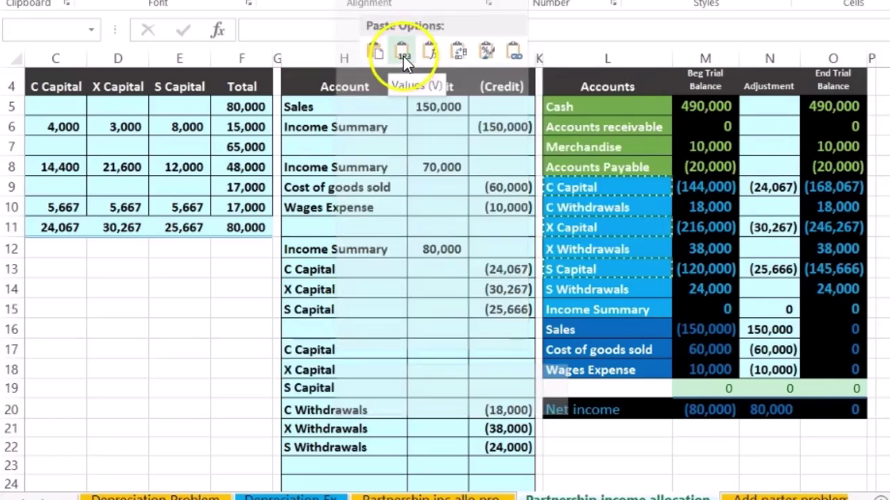
# Enter the capital debits in I17:I19: 18,000 for C Capital, 38,000 for X Capital and 24,000 for S Capital
pyautogui.click(448, 344)
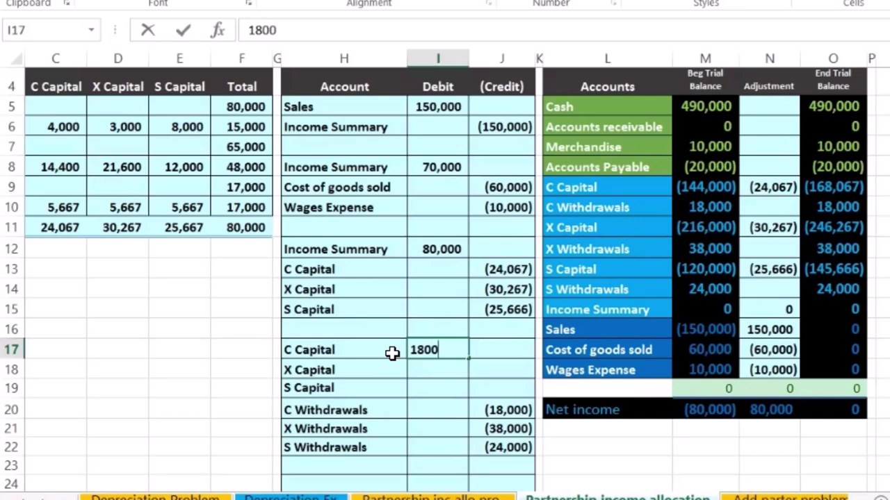
pyautogui.write('0')
pyautogui.press('Return')
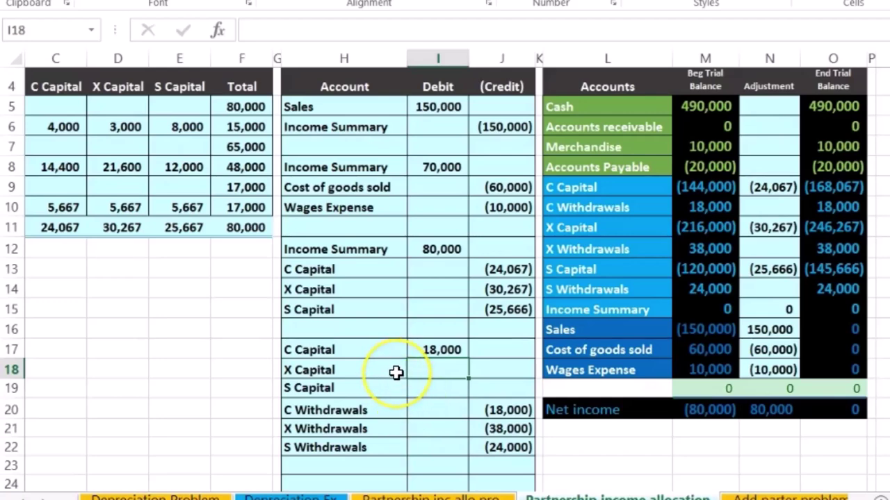
pyautogui.write('38000')
pyautogui.press('Return')
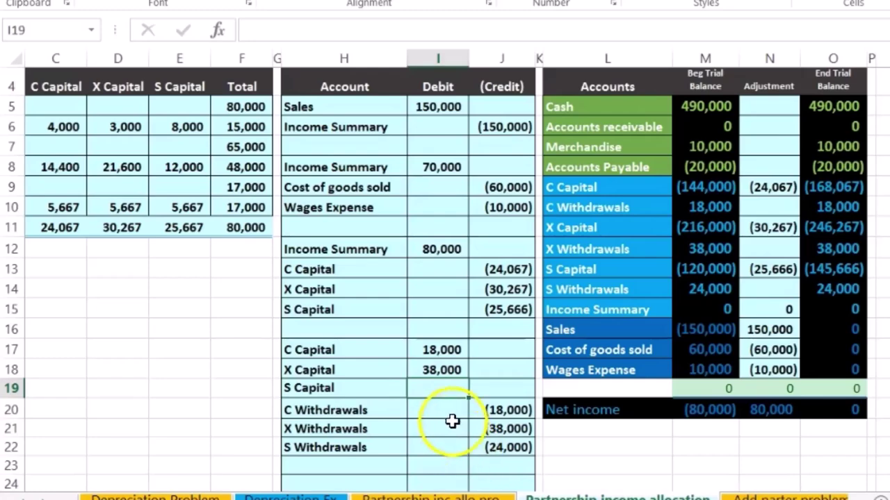
pyautogui.write('24,000')
pyautogui.press('Return')
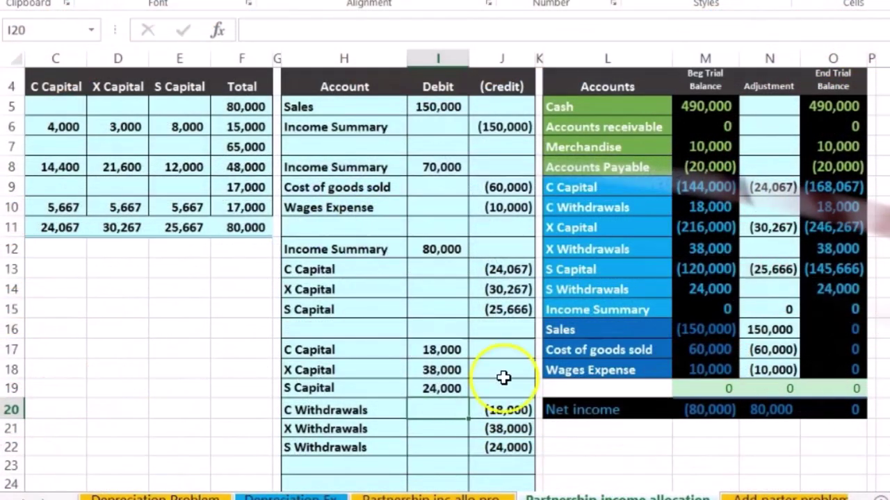
# Review the partners' withdrawals and C Capital balances in the trial balance before posting the withdrawals closing entry
pyautogui.click(691, 208)
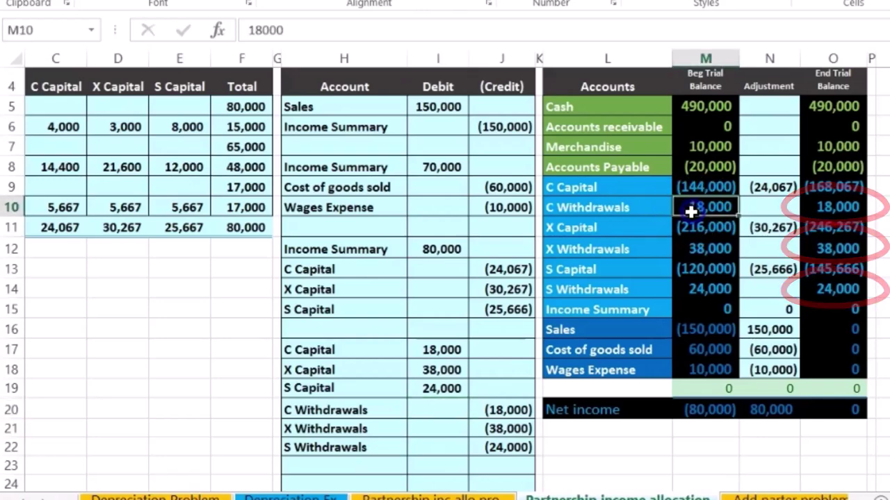
pyautogui.click(830, 207)
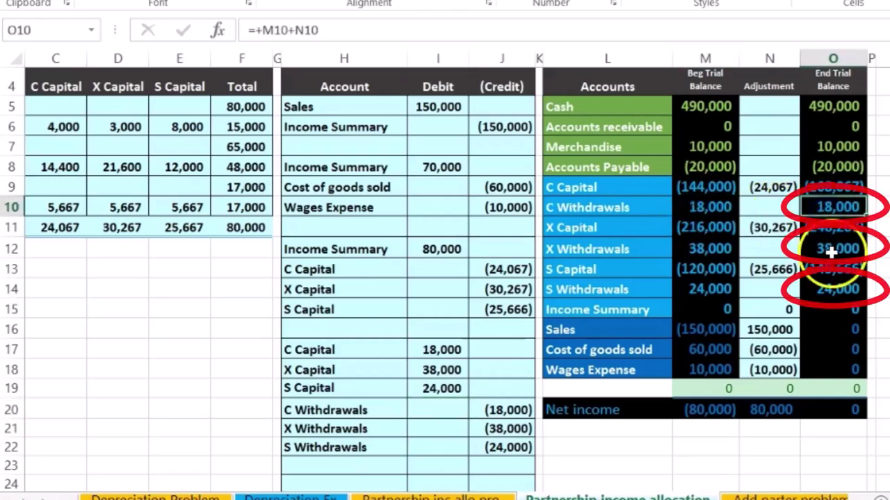
pyautogui.click(838, 249)
pyautogui.click(840, 288)
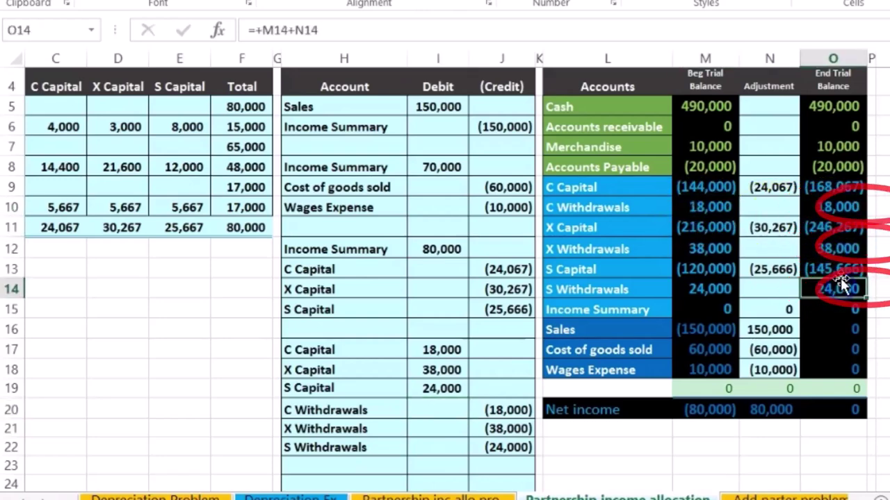
pyautogui.click(846, 186)
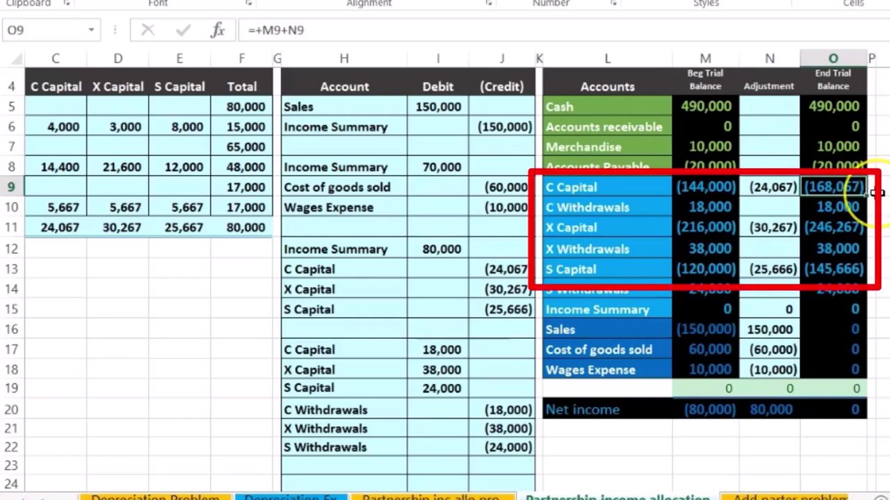
pyautogui.click(855, 208)
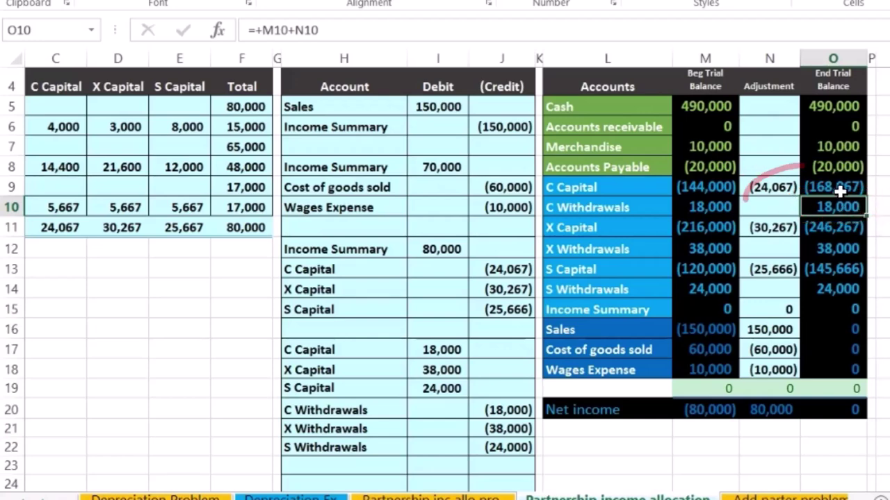
pyautogui.click(837, 193)
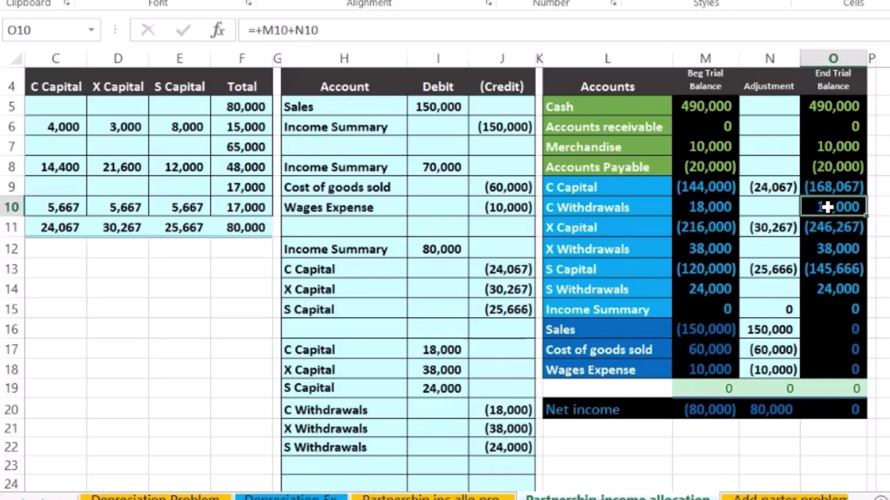
# Extend the C Capital adjustment in N9 with the C Capital debit, making the formula =J13+I17
pyautogui.click(768, 187)
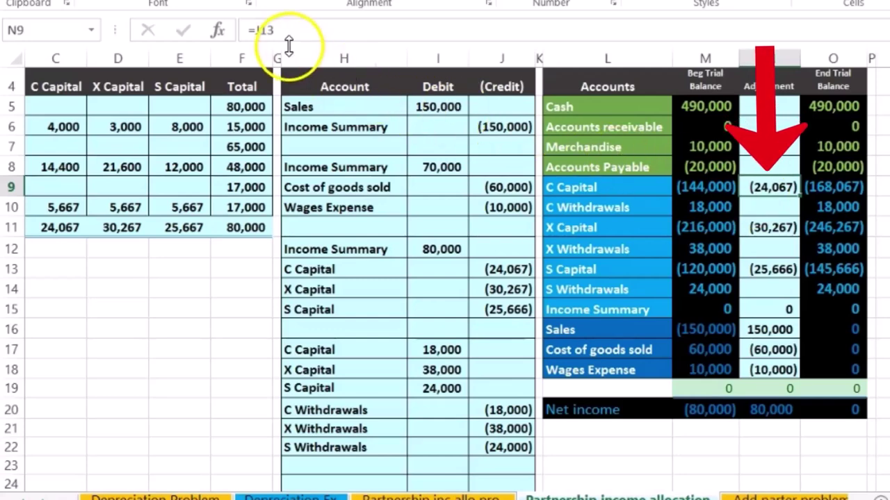
pyautogui.doubleClick(774, 186)
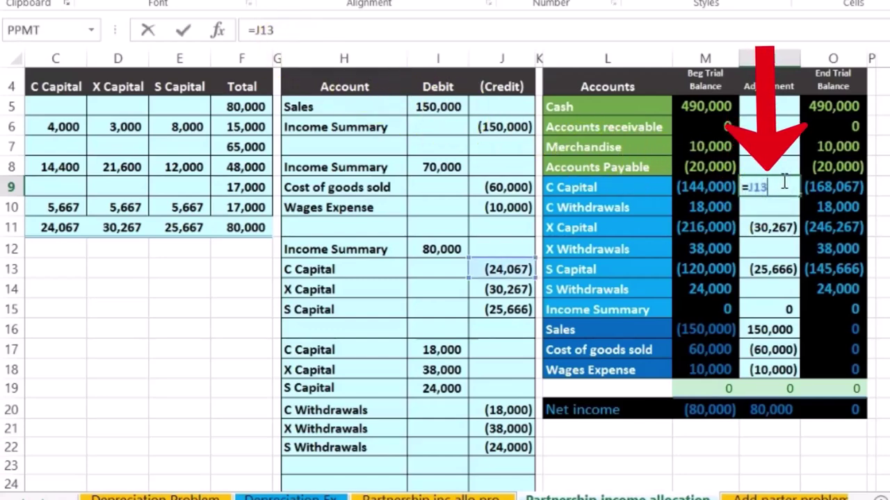
pyautogui.click(437, 349)
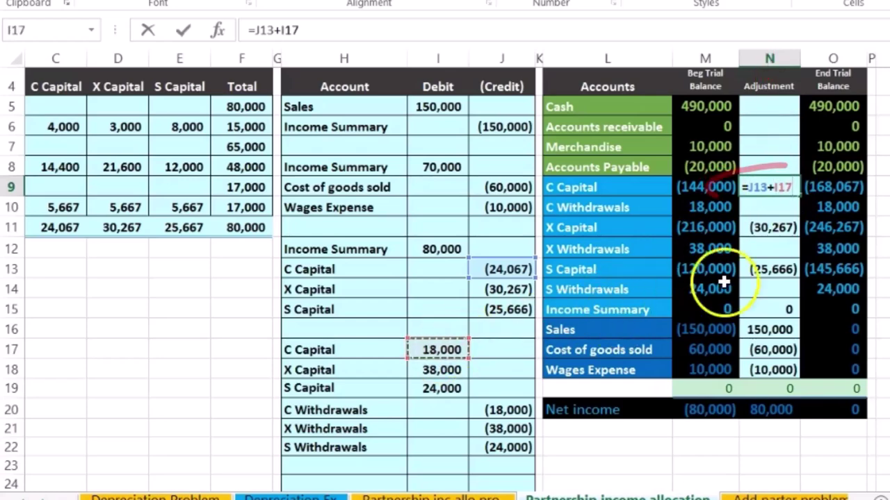
pyautogui.moveTo(877, 175); pyautogui.dragTo(883, 189)
pyautogui.press('Return')
# Extend the X Capital adjustment in N11 with the X Capital debit, making the formula =J14+I18
pyautogui.click(774, 228)
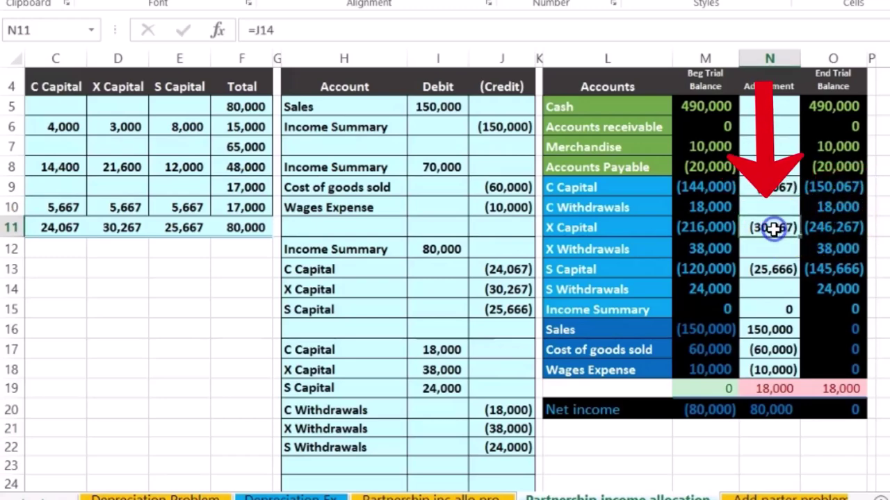
pyautogui.moveTo(347, 372); pyautogui.dragTo(435, 372)
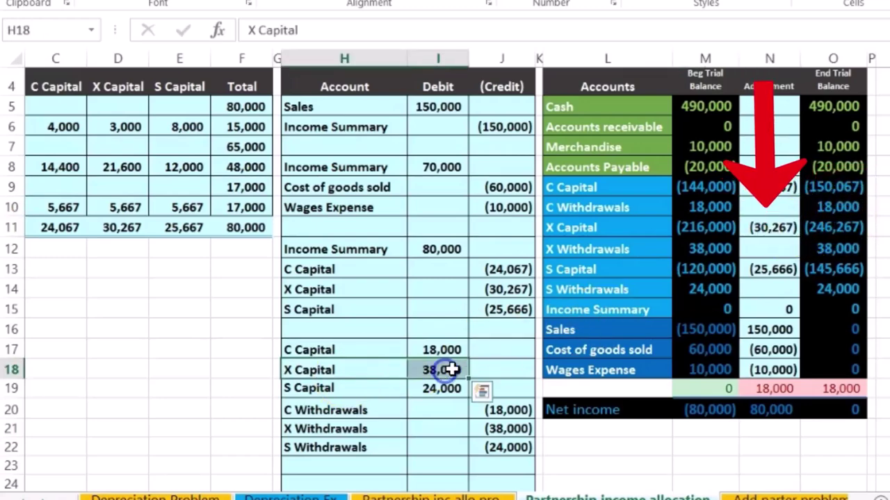
pyautogui.click(626, 228)
pyautogui.hotkey('shift', 'Right')
pyautogui.click(778, 227)
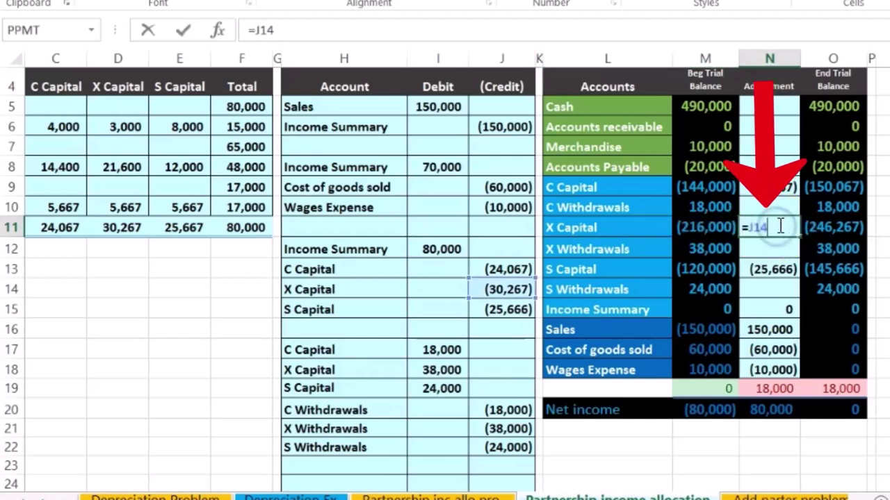
pyautogui.write('+')
pyautogui.click(440, 369)
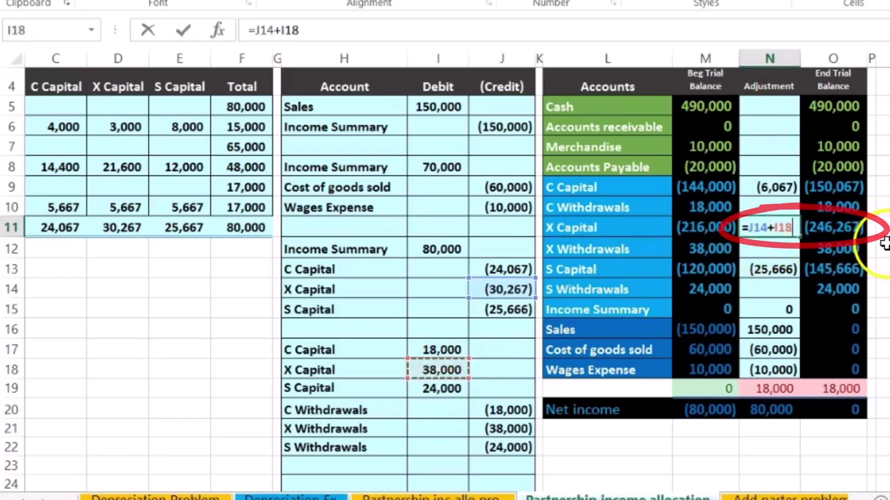
pyautogui.press('Return')
# Extend the S Capital adjustment in N13 with the S Capital debit, making the formula =J15+I19
pyautogui.moveTo(385, 390); pyautogui.dragTo(434, 386)
pyautogui.moveTo(580, 269); pyautogui.dragTo(736, 270)
pyautogui.click(773, 268)
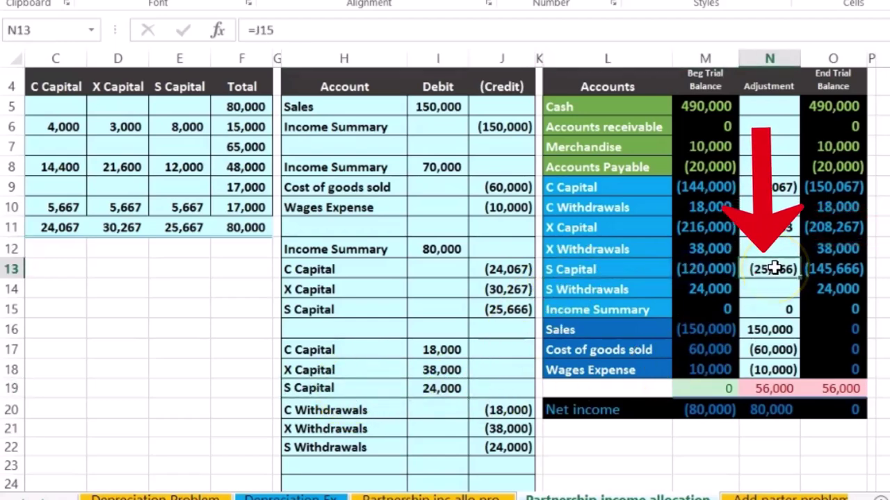
pyautogui.doubleClick(775, 268)
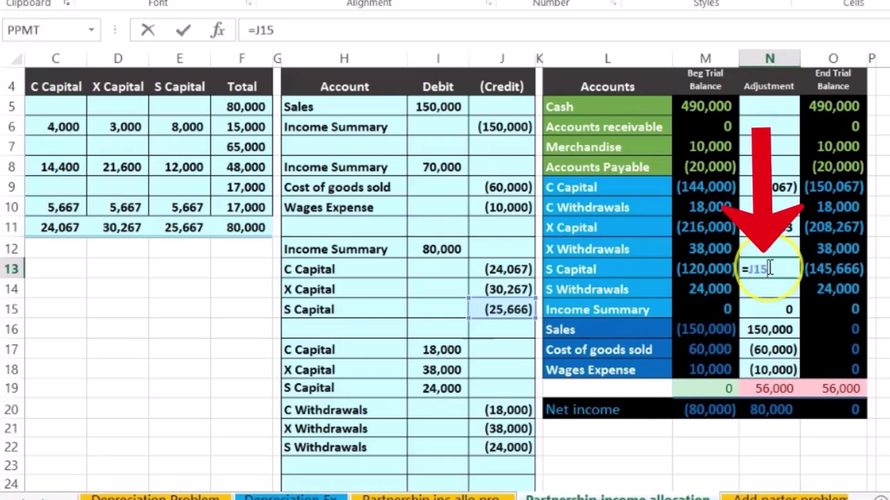
pyautogui.write('+')
pyautogui.click(433, 390)
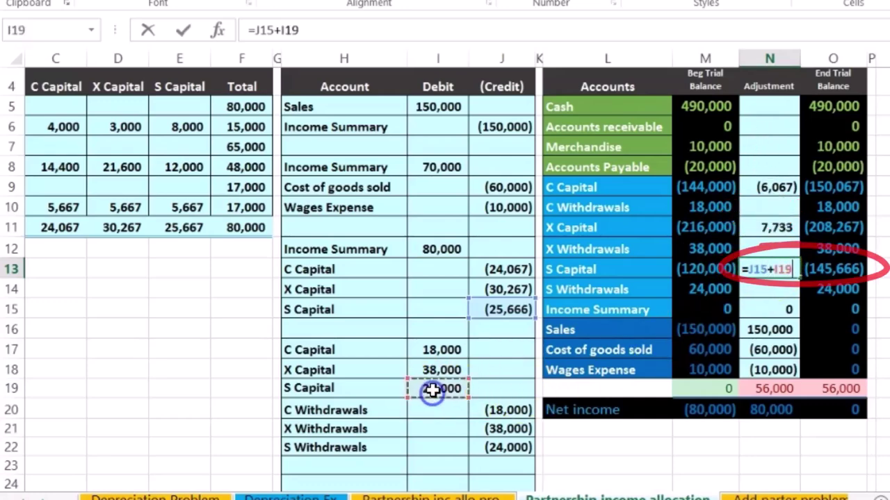
pyautogui.hotkey('ctrl', 'Return')
pyautogui.press('Return')
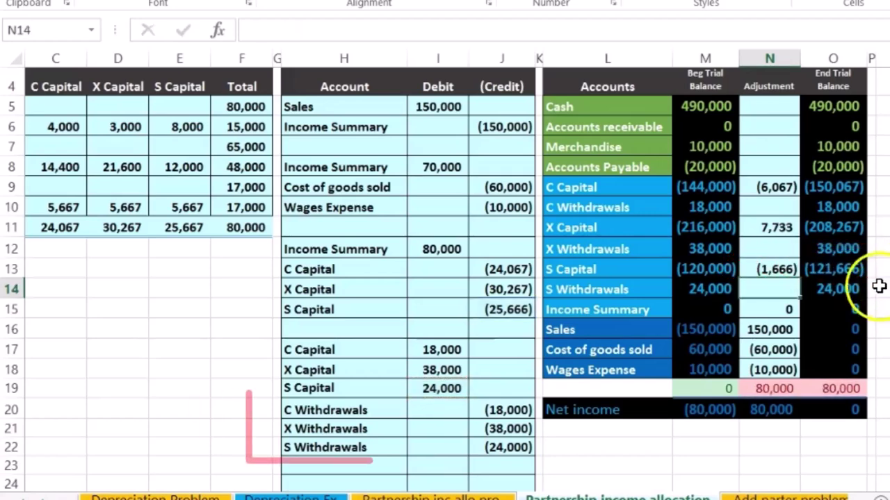
# Post the C Withdrawals credit to the trial balance adjustment in N10 with the formula =J20
pyautogui.moveTo(388, 412); pyautogui.dragTo(483, 409)
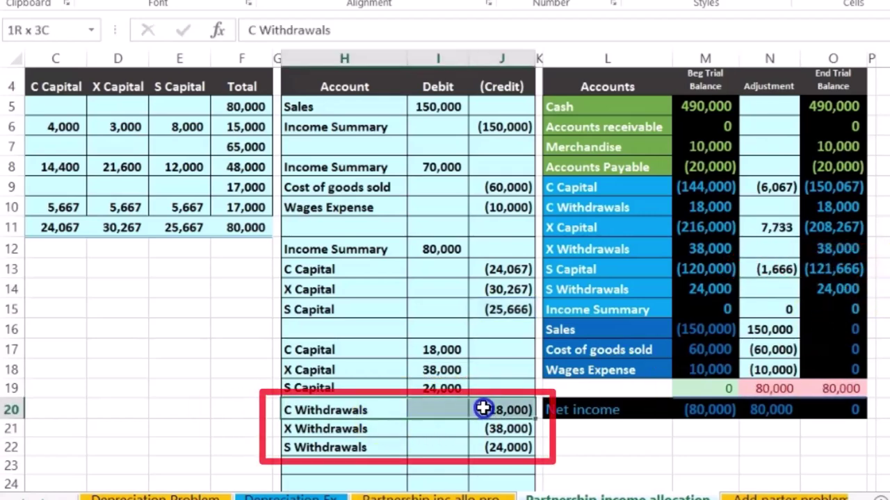
pyautogui.click(755, 205)
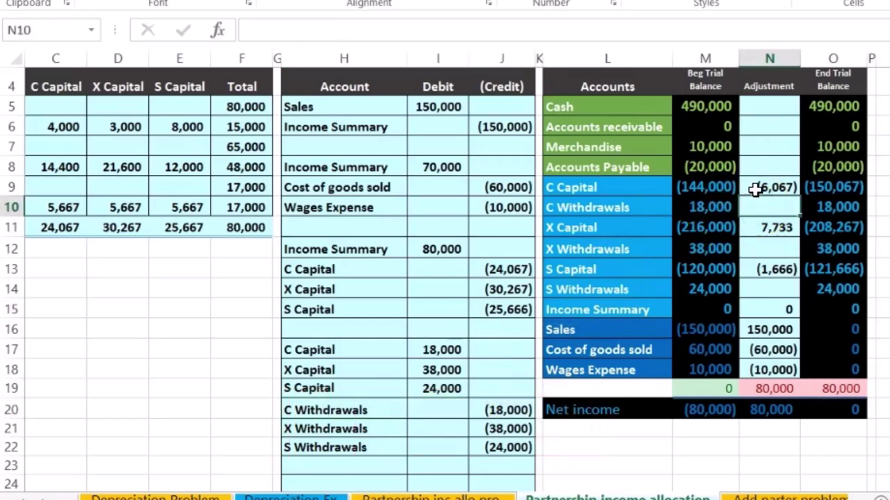
pyautogui.write('=')
pyautogui.click(508, 410)
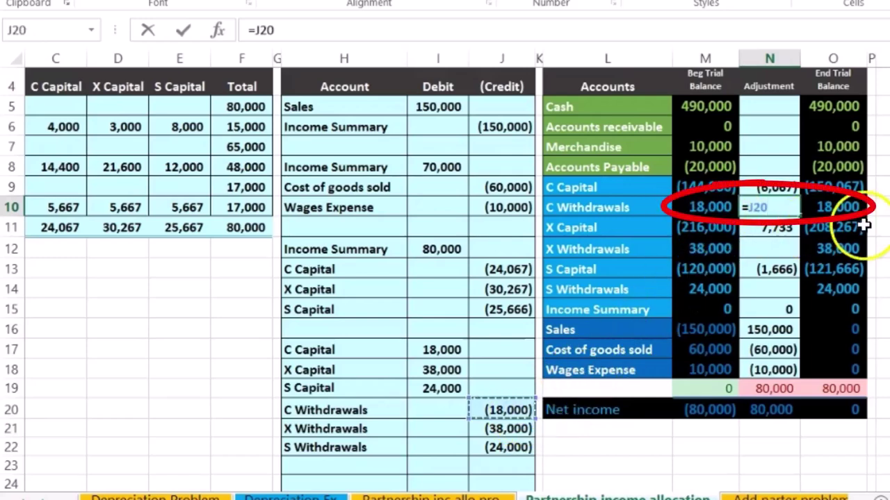
pyautogui.press('Return')
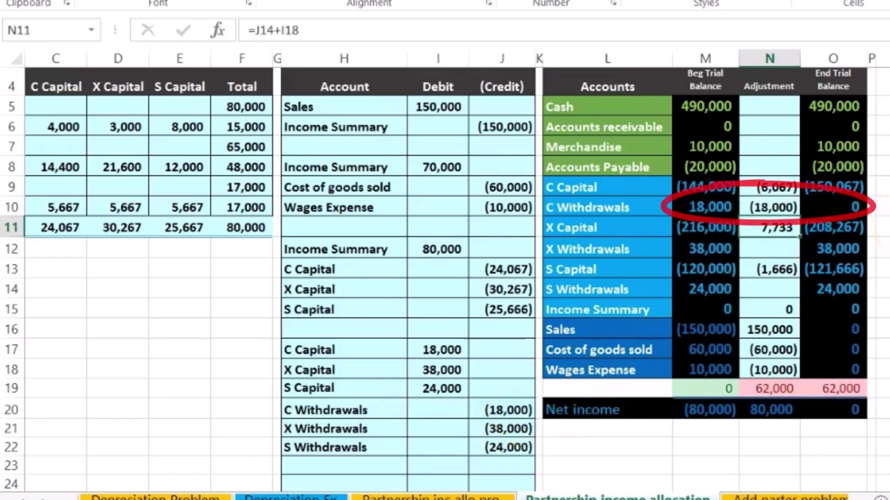
# Post the X Withdrawals credit to the trial balance adjustment in N12 with the formula =J21
pyautogui.click(776, 247)
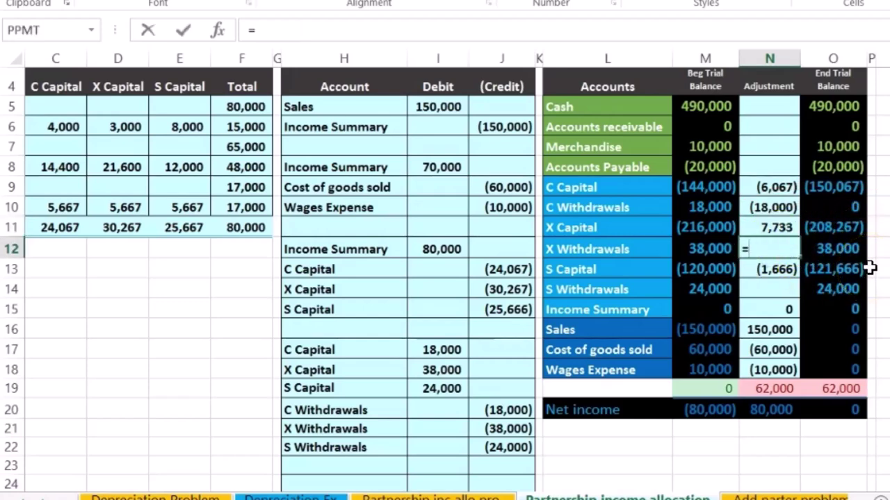
pyautogui.write('=')
pyautogui.click(514, 430)
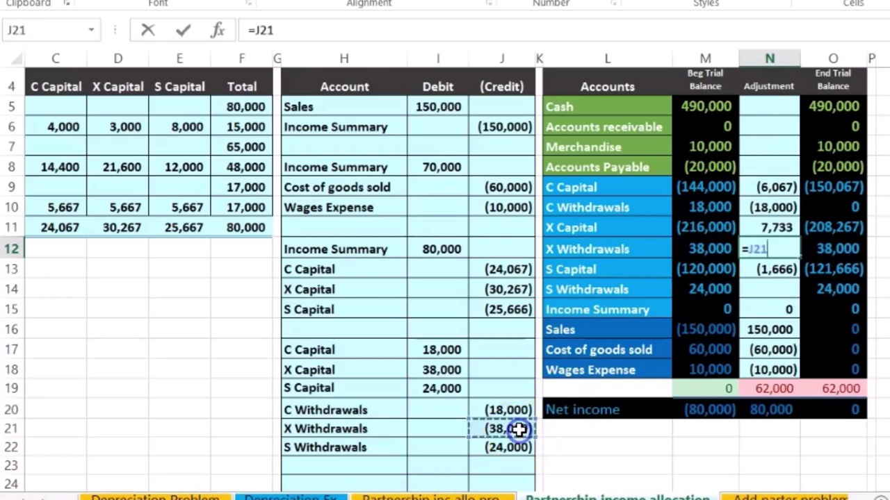
pyautogui.moveTo(661, 250); pyautogui.dragTo(882, 264)
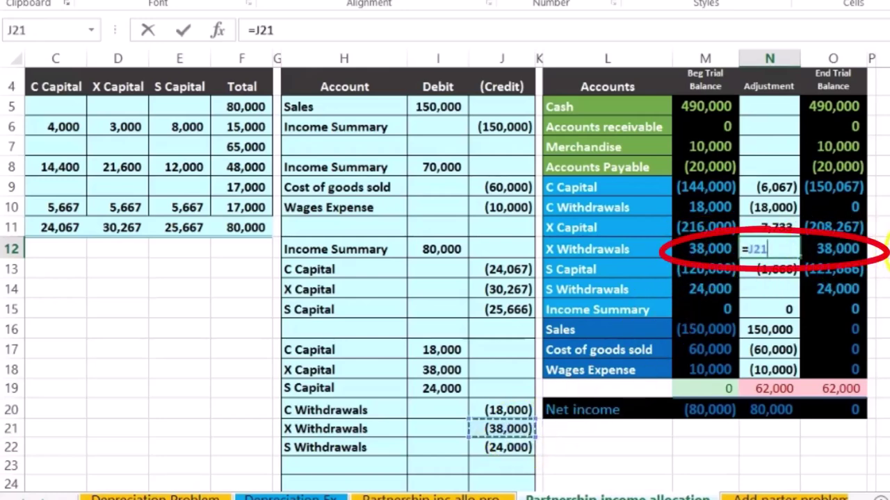
pyautogui.press('Return')
# Post the S Withdrawals credit to the trial balance adjustment in N14 with the formula =J22
pyautogui.press('Return')
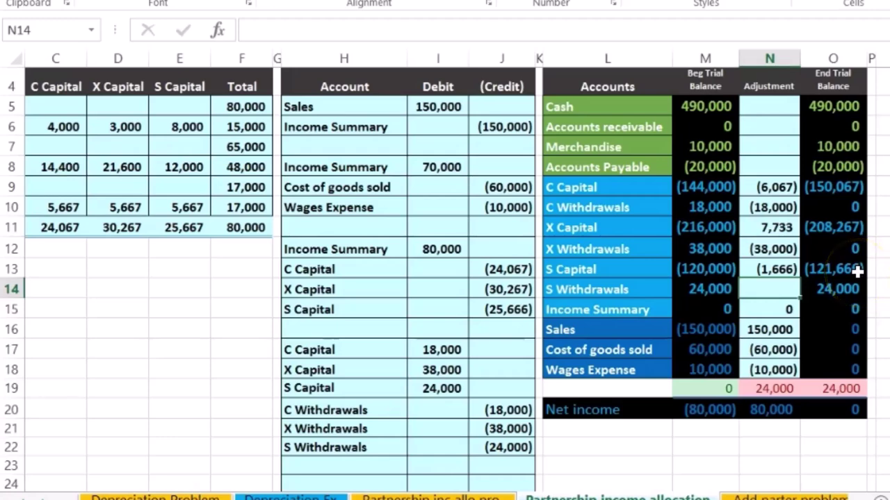
pyautogui.write('=')
pyautogui.click(503, 447)
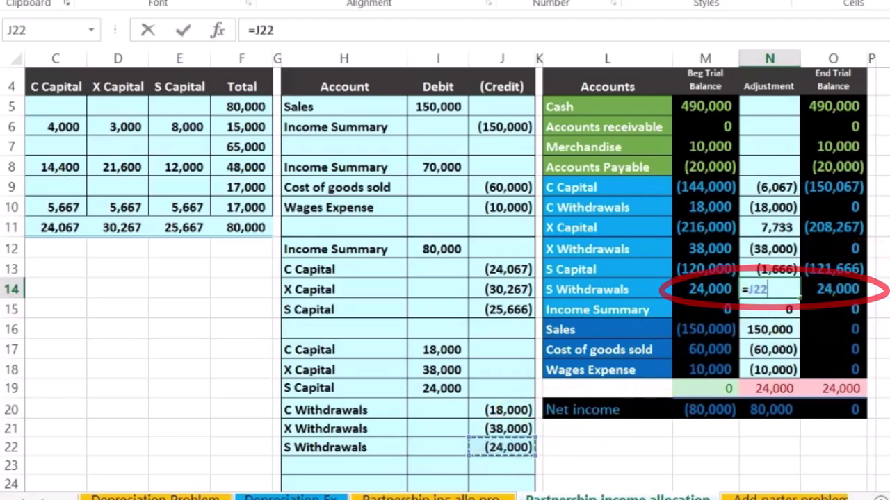
pyautogui.press('Return')
pyautogui.press('Return')
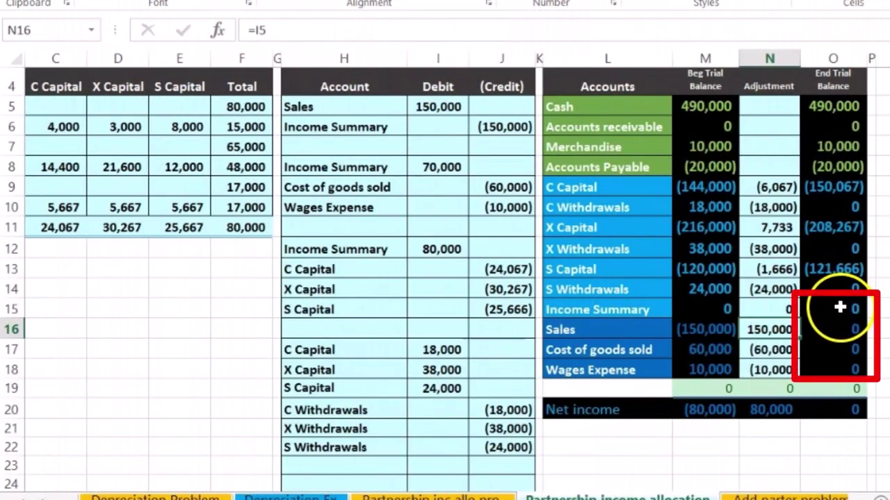
# Check the ending trial balance for the temporary accounts, the three withdrawals accounts and the partners' capital accounts
pyautogui.moveTo(838, 306); pyautogui.dragTo(839, 361)
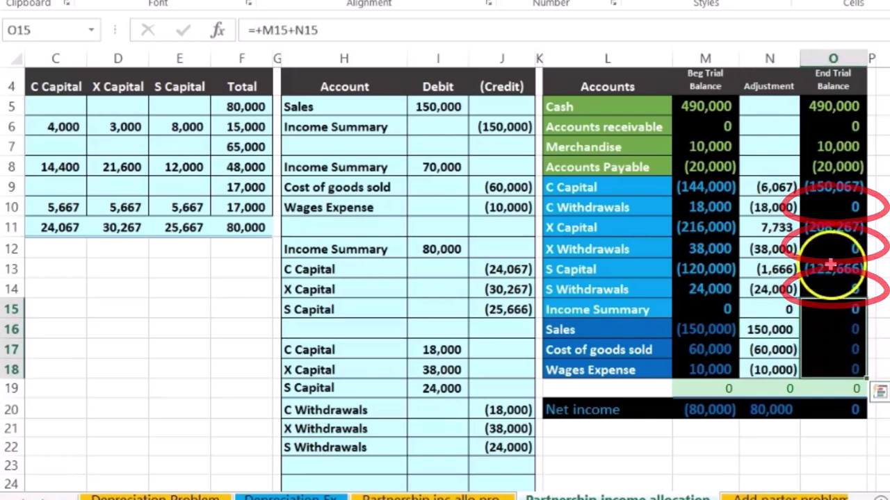
pyautogui.click(828, 205)
pyautogui.click(830, 247)
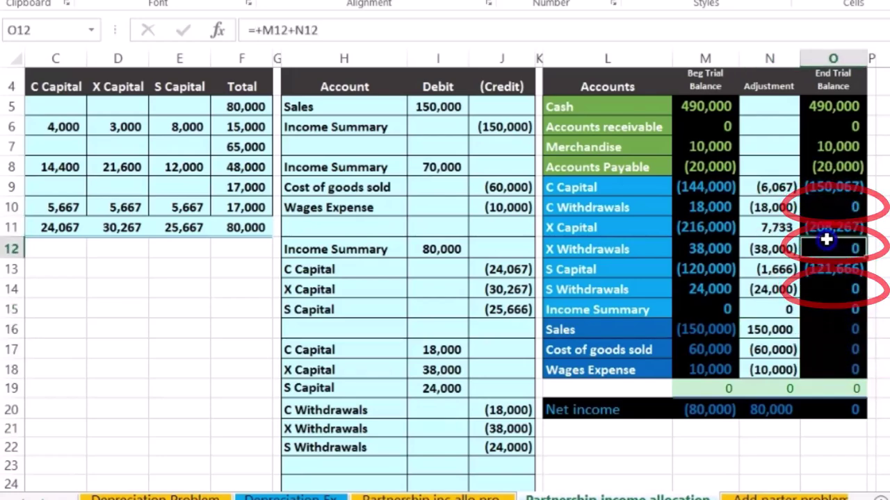
pyautogui.click(836, 289)
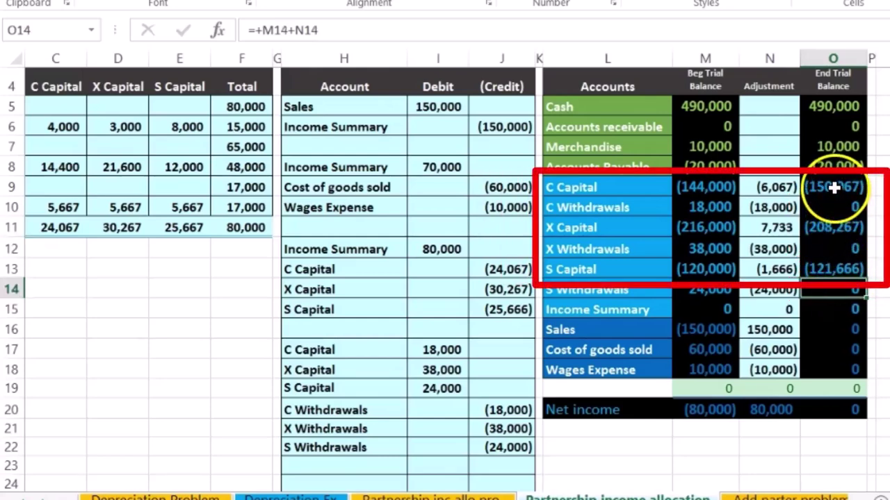
pyautogui.moveTo(833, 188); pyautogui.dragTo(834, 272)
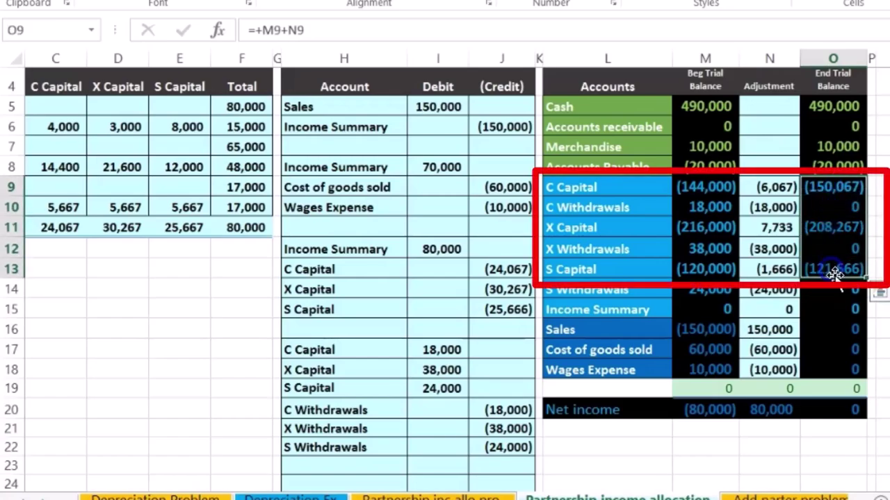